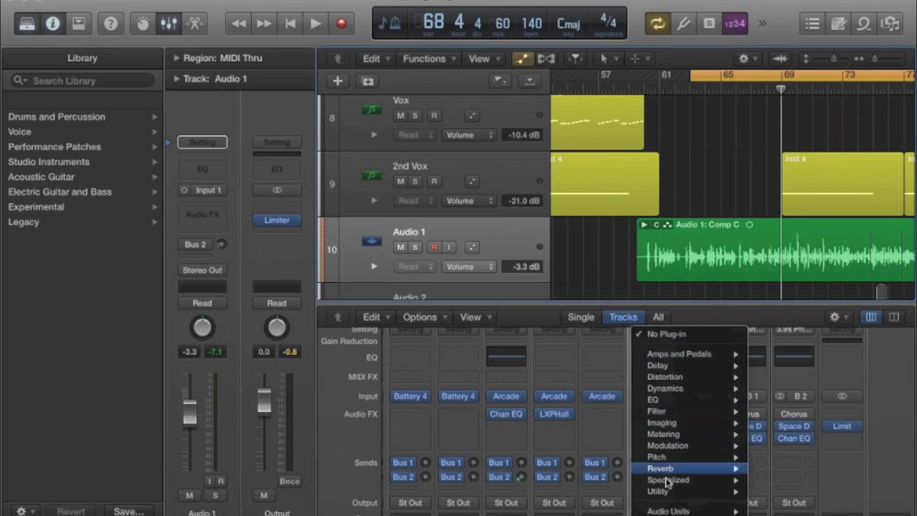
Insert the mono Waves RCompressor as an audio effect on the Audio 1 channel strip.
mouse_move(669, 510)
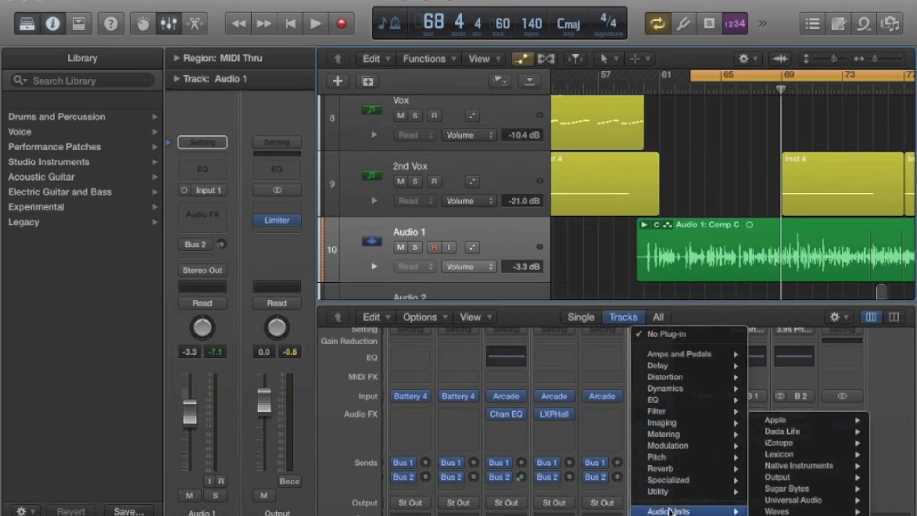
mouse_move(798, 511)
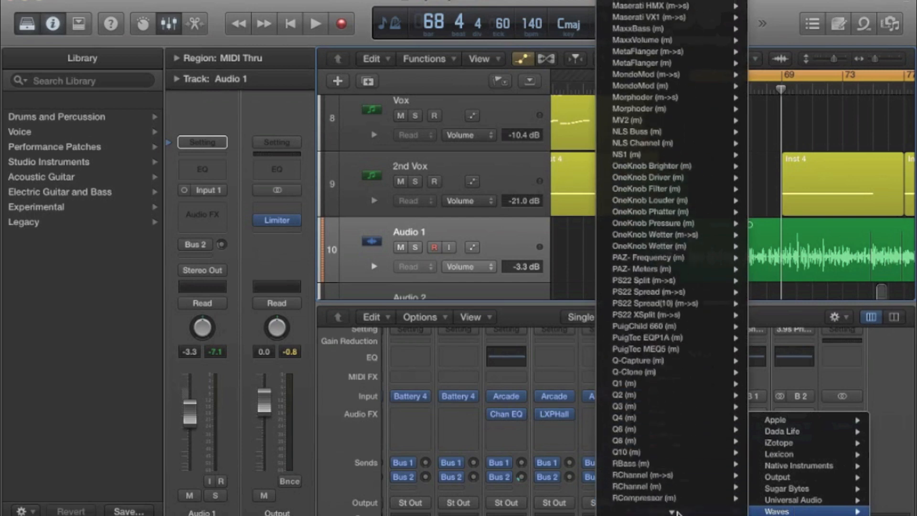
mouse_move(654, 424)
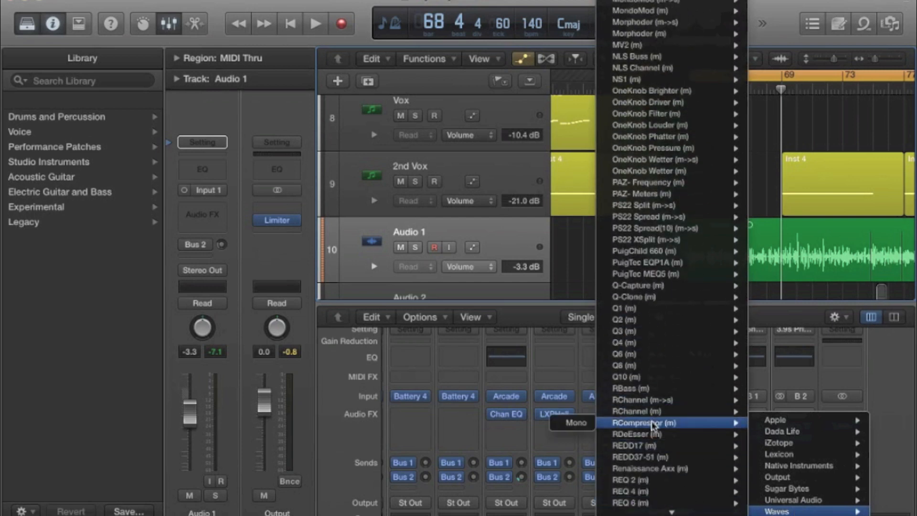
left_click(576, 422)
Play the looped section briefly and solo the Audio 1 channel in the mixer.
key("space")
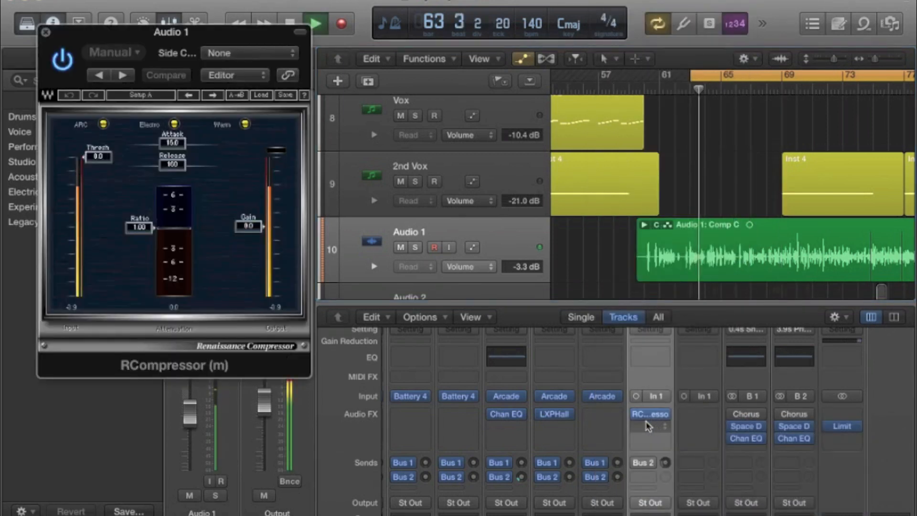
scroll(648, 426, "down", 8)
left_click(661, 488)
key("space")
Set the RCompressor threshold to -23.0, the ratio to 3.03 and the gain to 8.5, checking them during playback.
left_click_drag(98, 156, 93, 198)
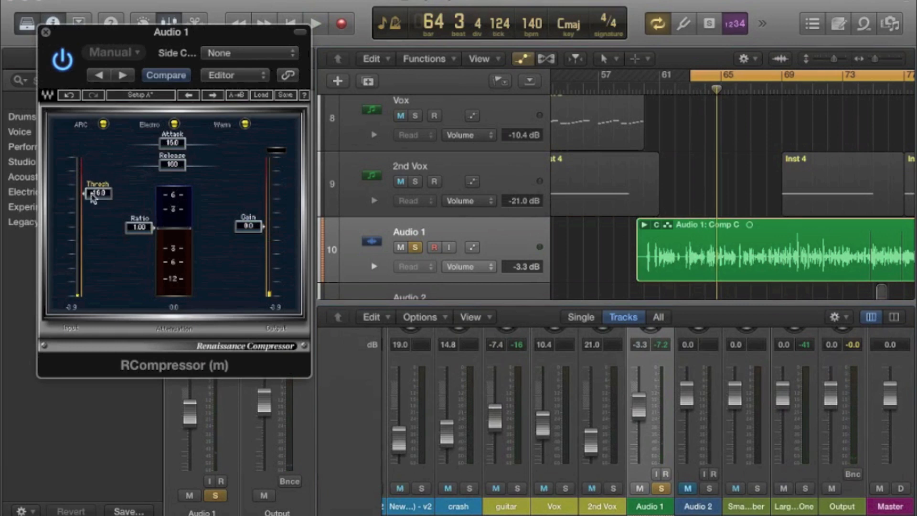
left_click_drag(139, 228, 138, 247)
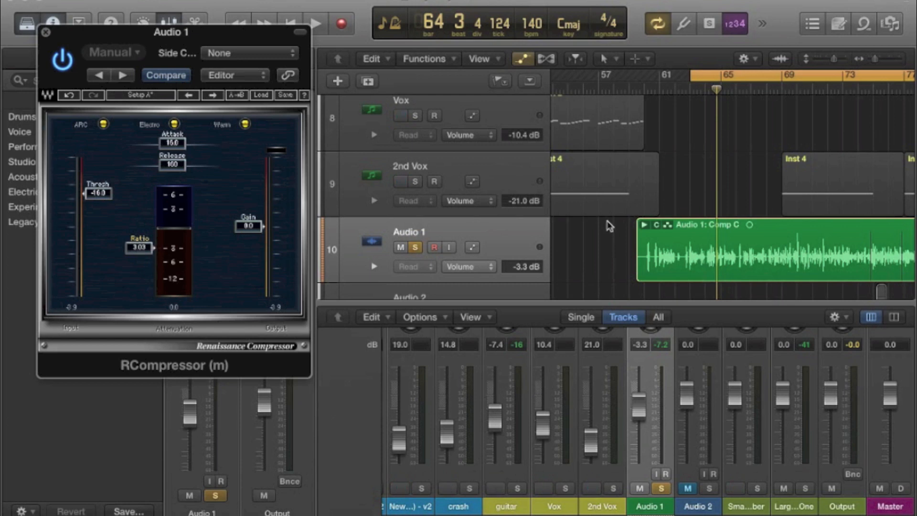
key("space")
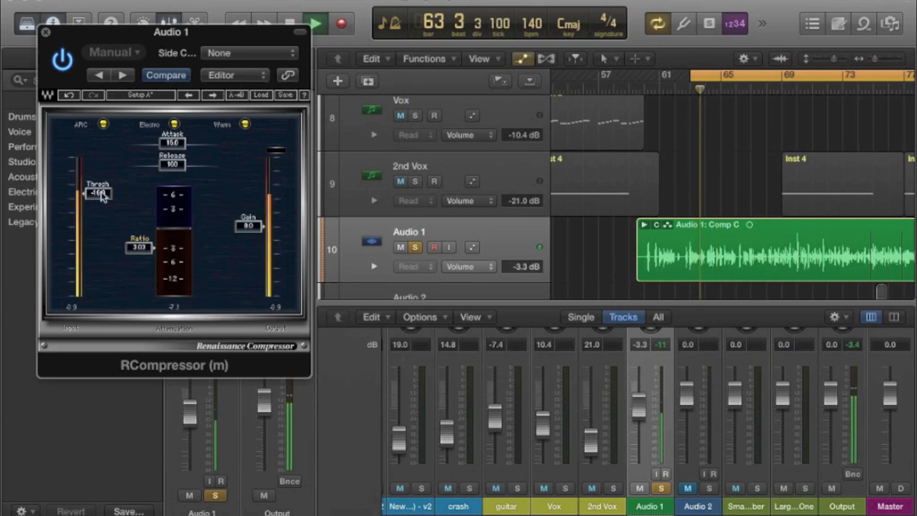
left_click_drag(99, 206, 98, 210)
left_click_drag(248, 226, 248, 206)
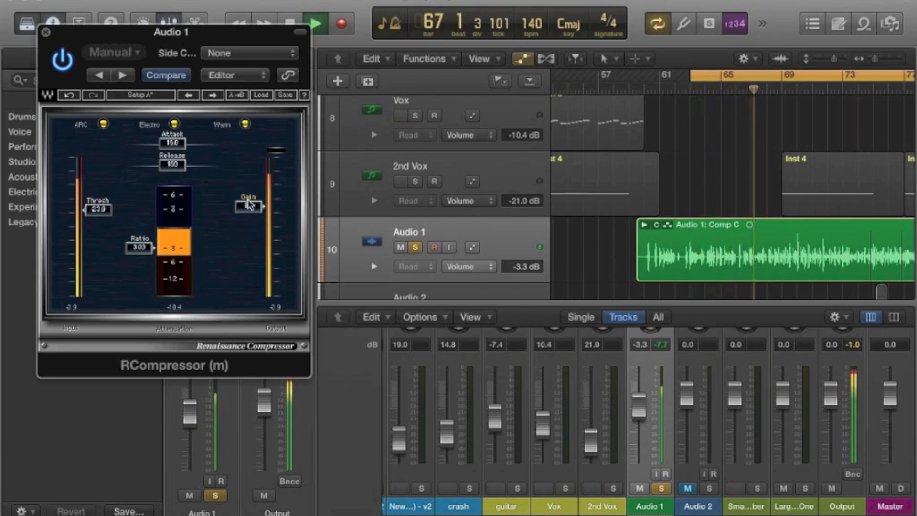
key("space")
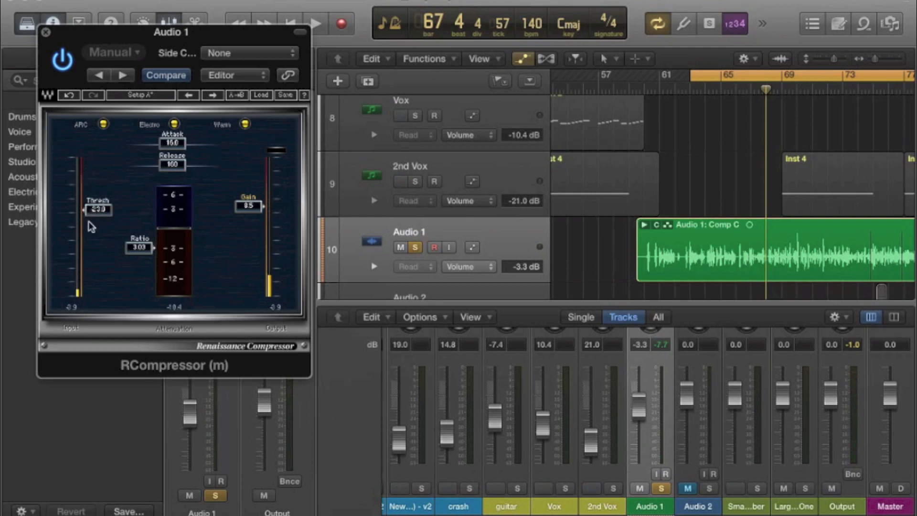
Audition the soloed vocal and set the compressor's threshold to -20.5 and its attack to 6.44.
key("space")
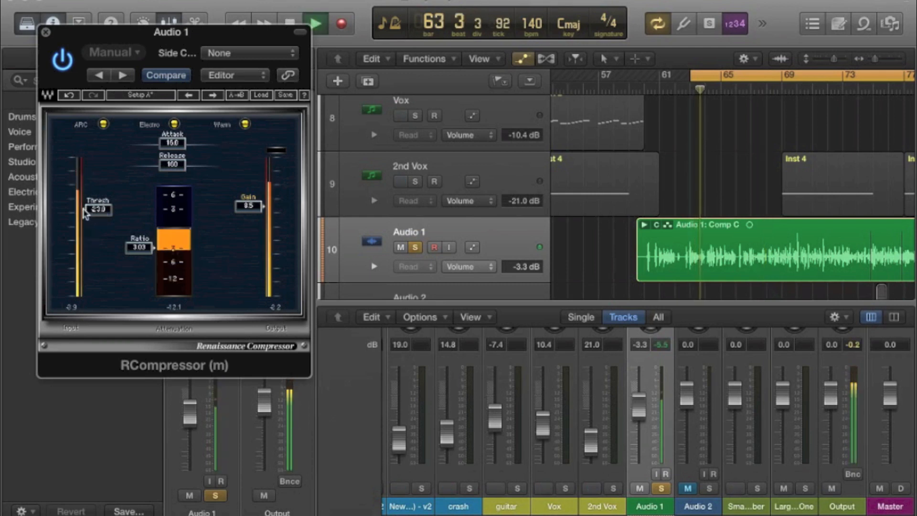
key("space")
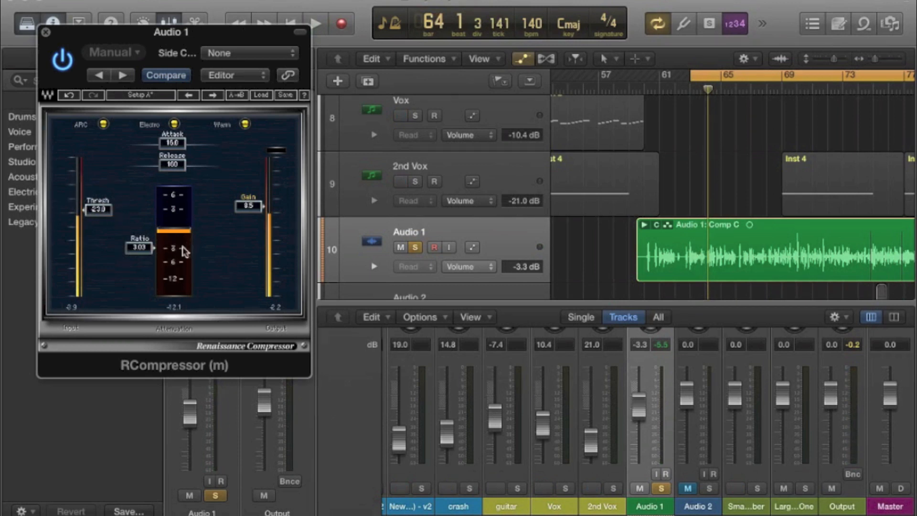
key("space")
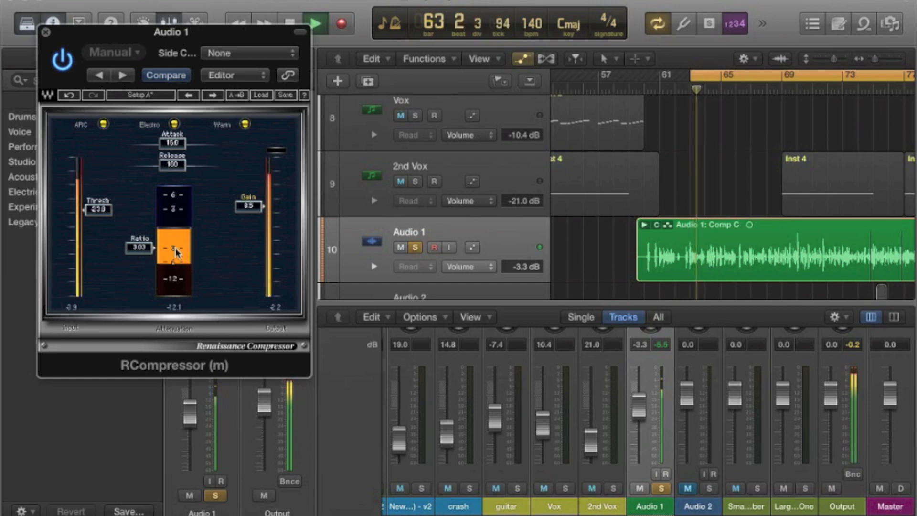
key("space")
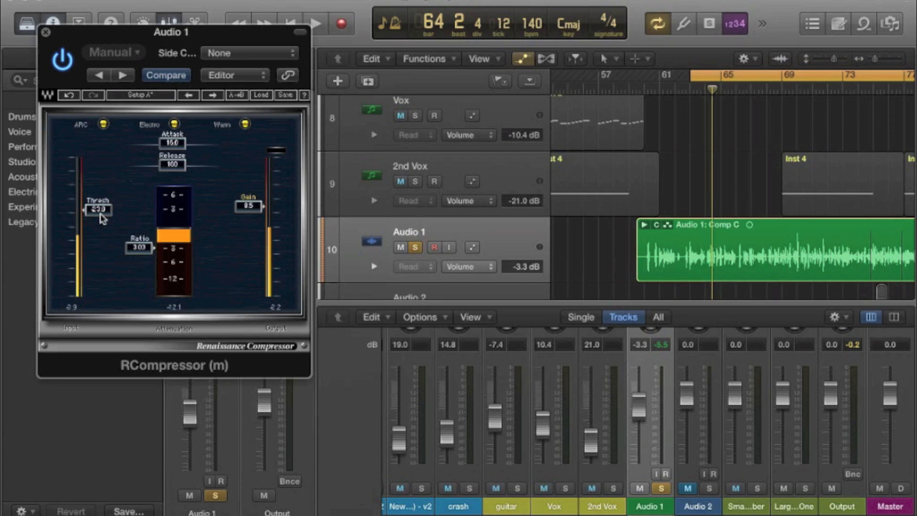
key("space")
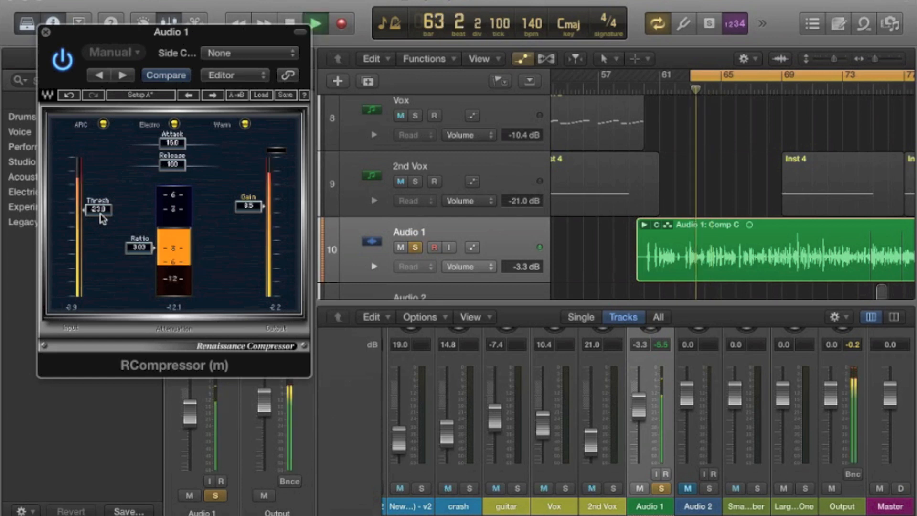
left_click_drag(102, 218, 102, 213)
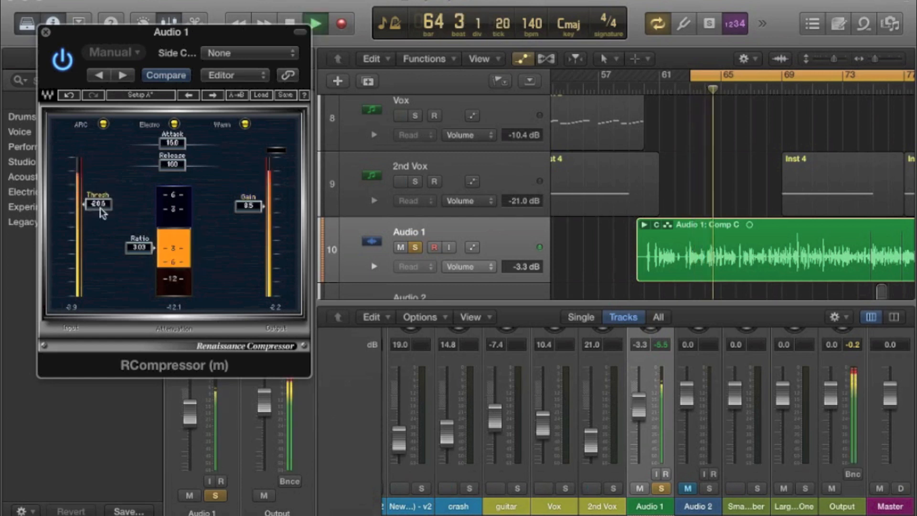
left_click_drag(172, 142, 163, 143)
key("space")
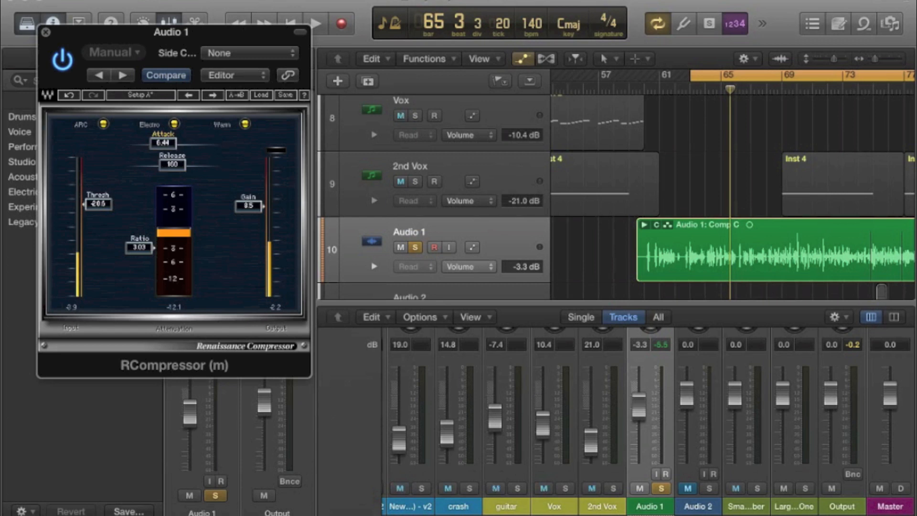
Set the compressor's attack to 10.6 and release to 115, and replay the vocal to check the compression.
key("space")
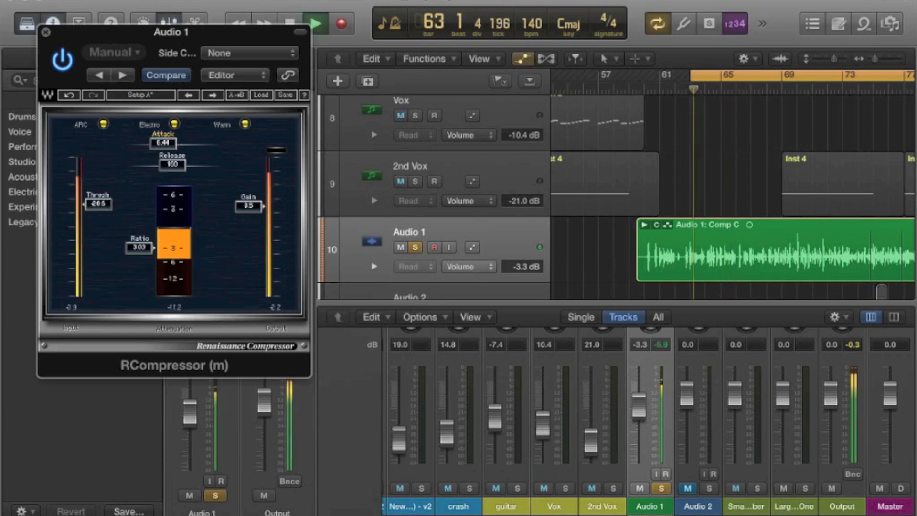
left_click_drag(174, 143, 168, 165)
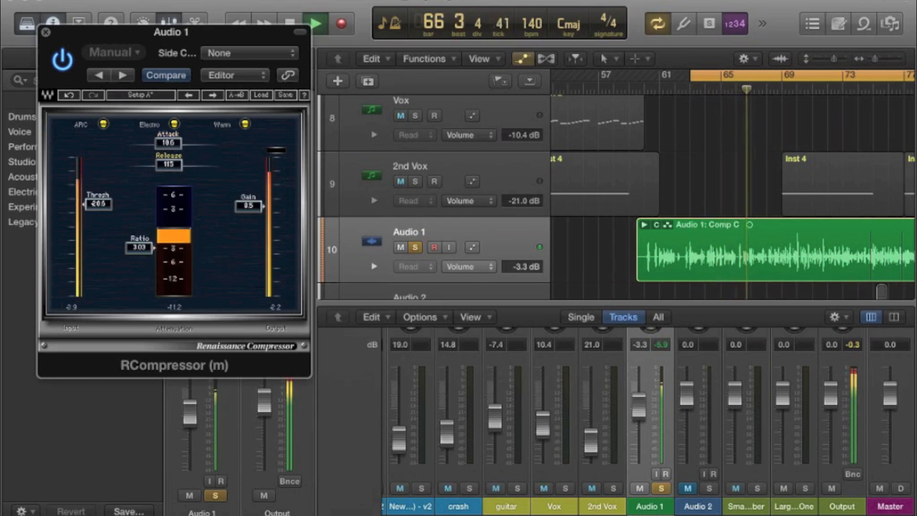
key("space")
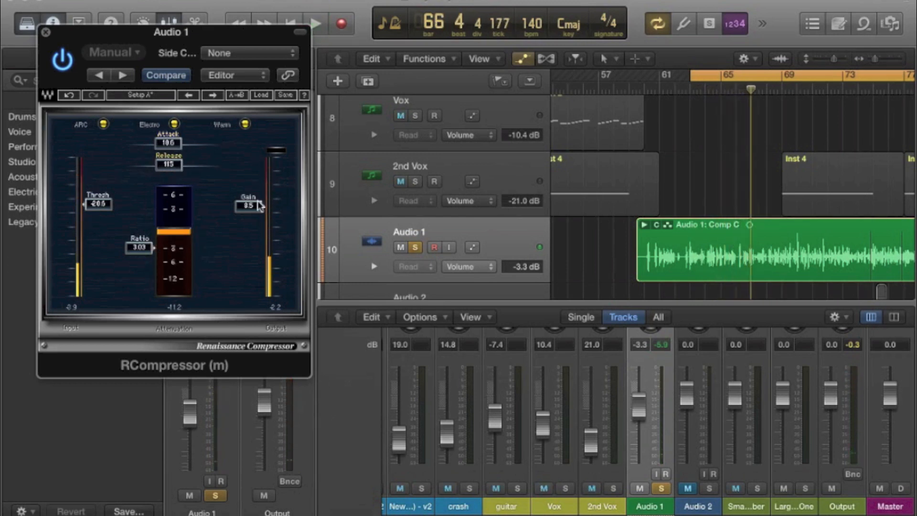
key("space")
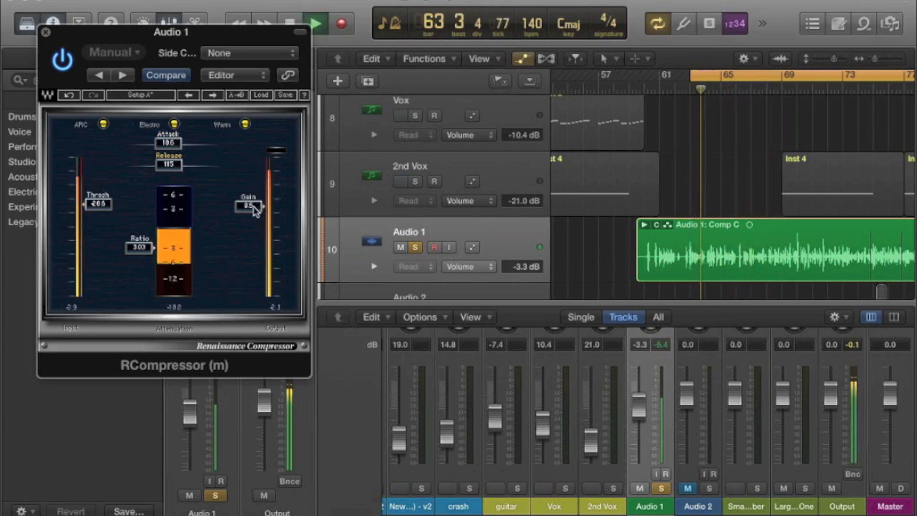
key("space")
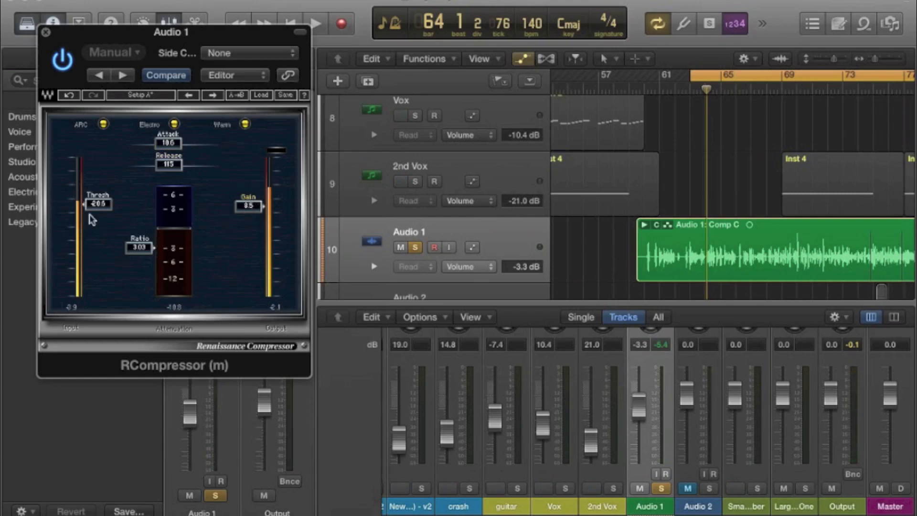
key("space")
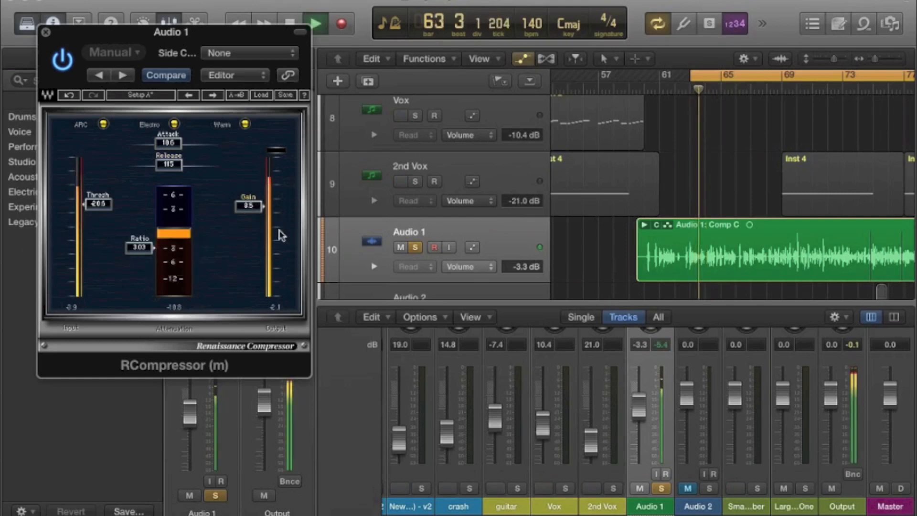
Stop playback and insert the Waves SSLChannel plug-in below the compressor on Audio 1.
scroll(606, 383, "up", 10)
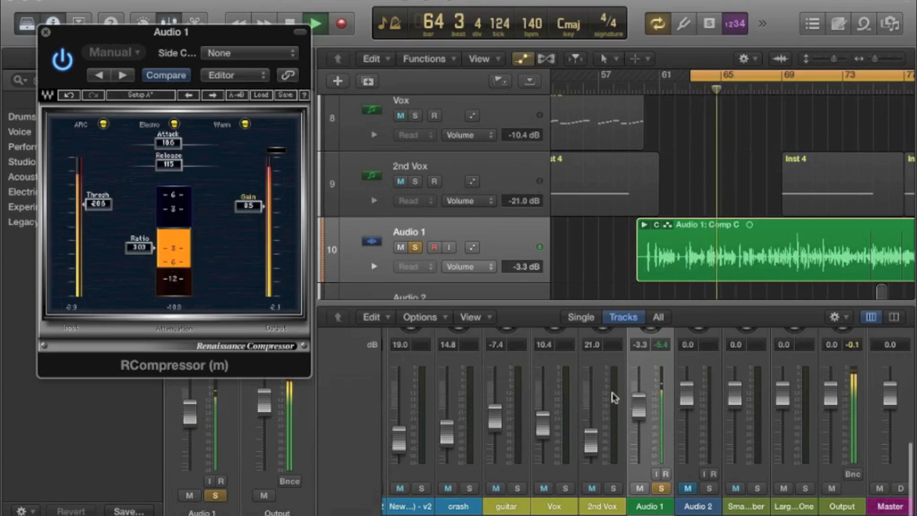
key("space")
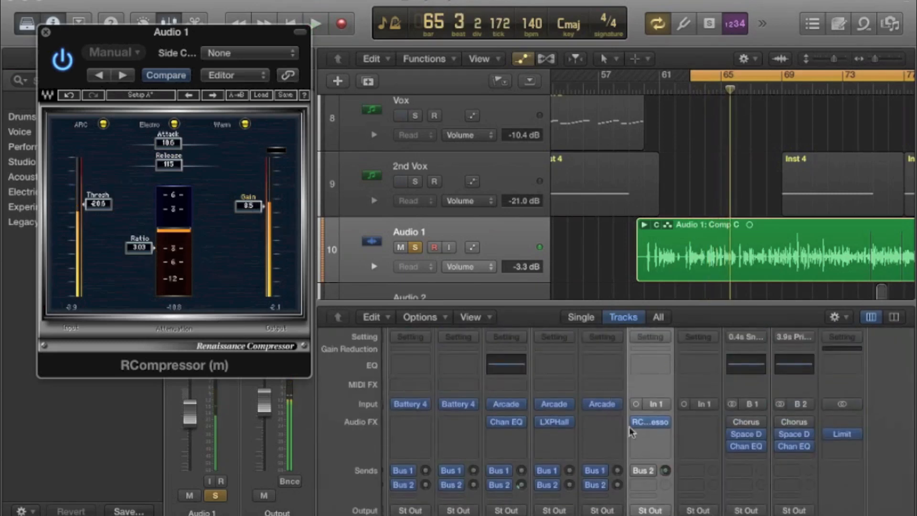
left_click(662, 434)
mouse_move(669, 510)
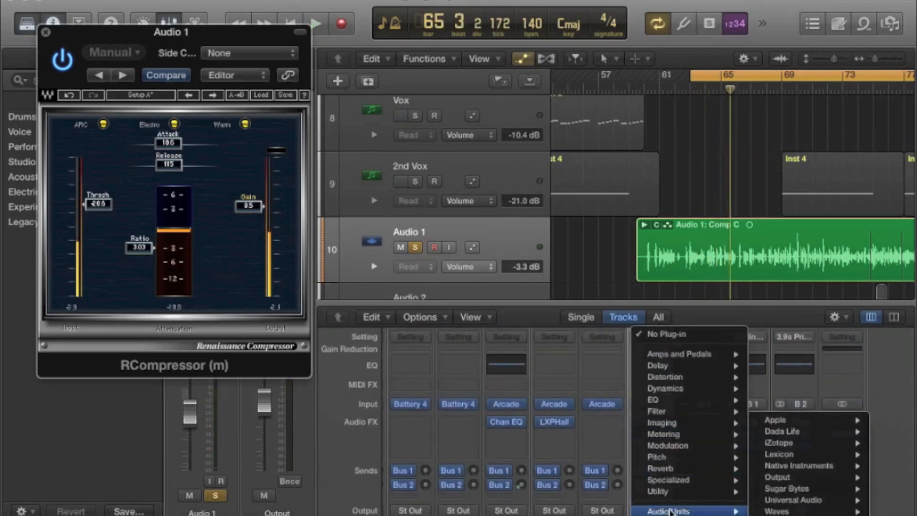
mouse_move(812, 511)
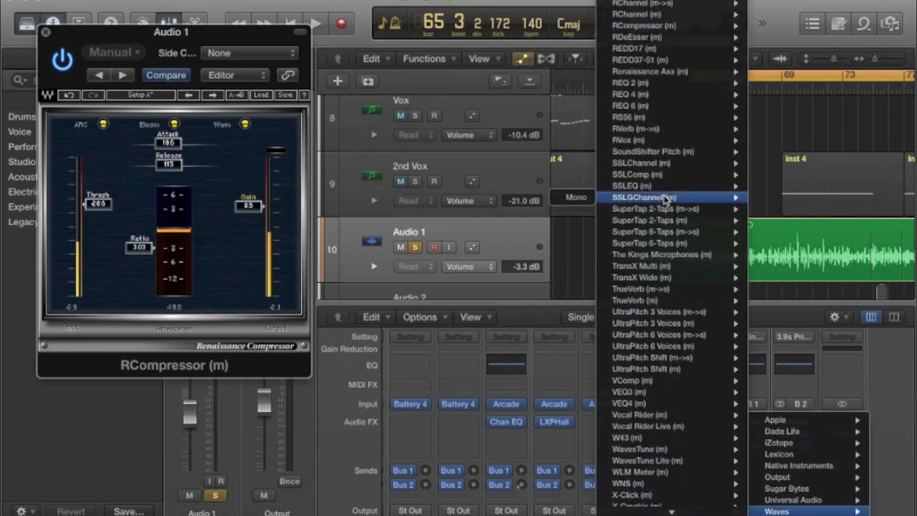
left_click(660, 167)
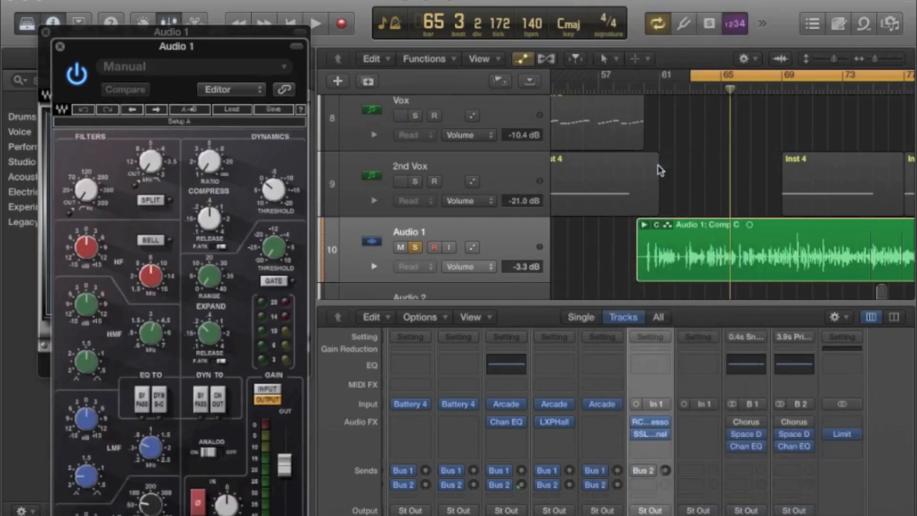
Step through the SSLChannel presets to Lead Vox and audition it on the soloed vocal.
key("space")
key("space")
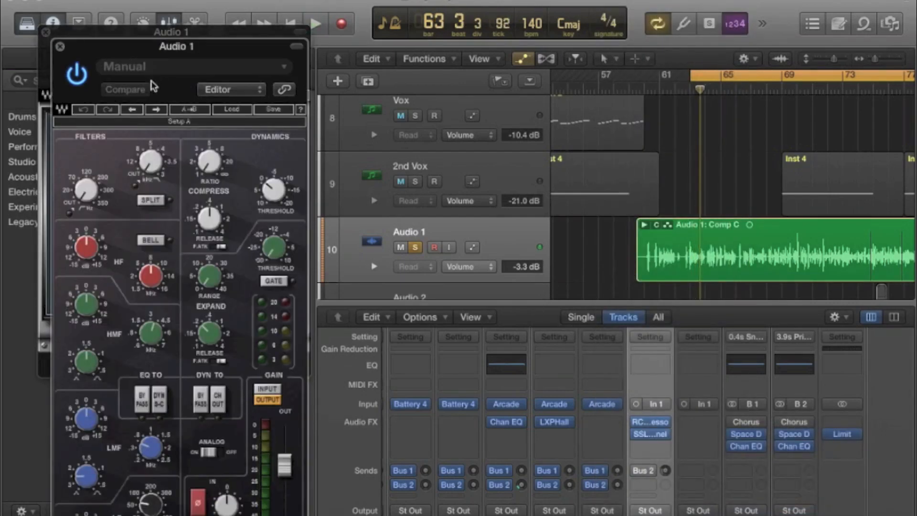
left_click(156, 110)
left_click(158, 113)
left_click(158, 113)
left_click(158, 113)
left_click(158, 113)
left_click(158, 113)
left_click(158, 113)
left_click(158, 113)
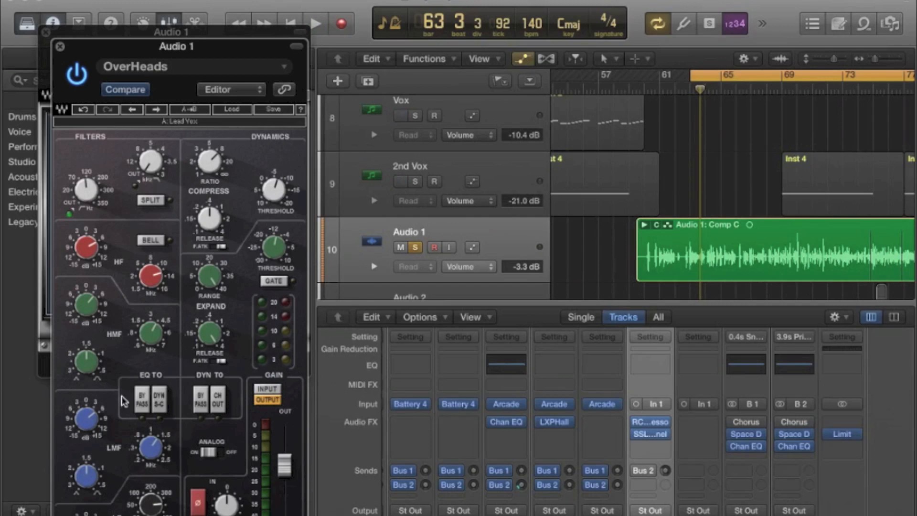
key("space")
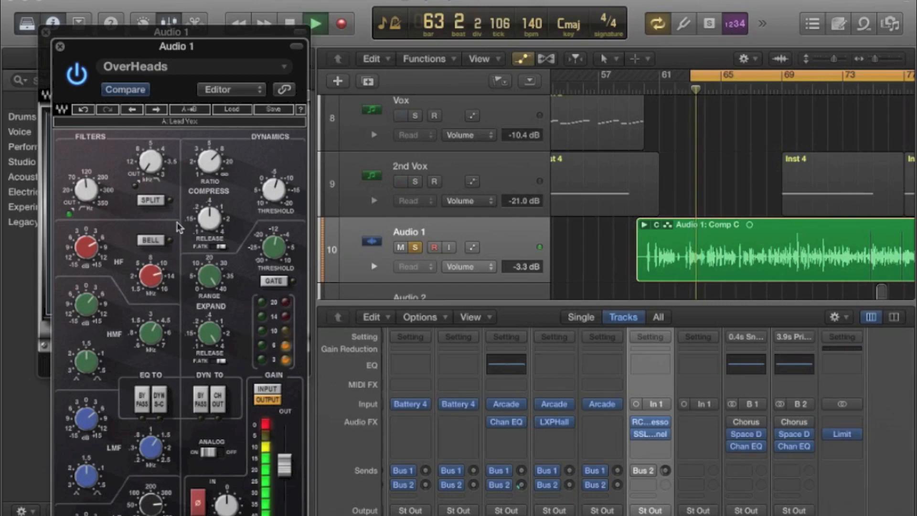
key("space")
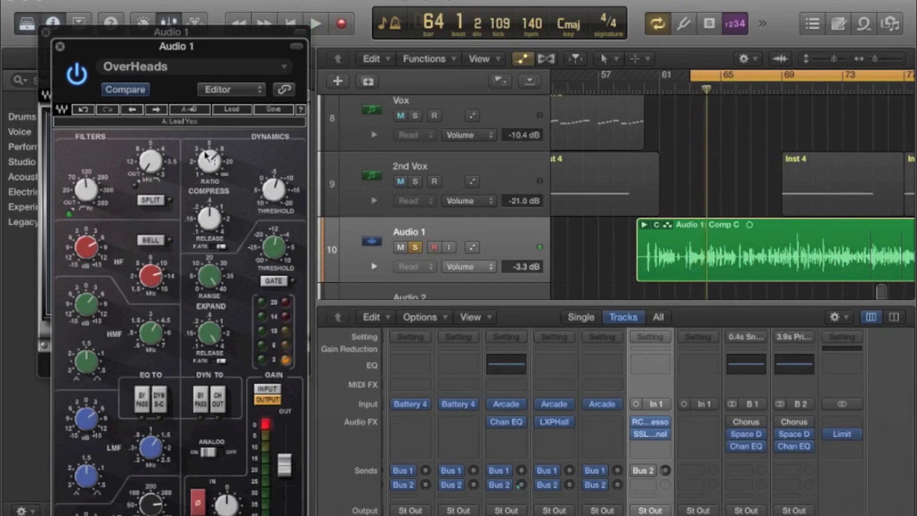
Lower the SSLChannel compression ratio and fine-tune the compressor threshold while playing the vocal.
left_click_drag(204, 151, 206, 144)
key("space")
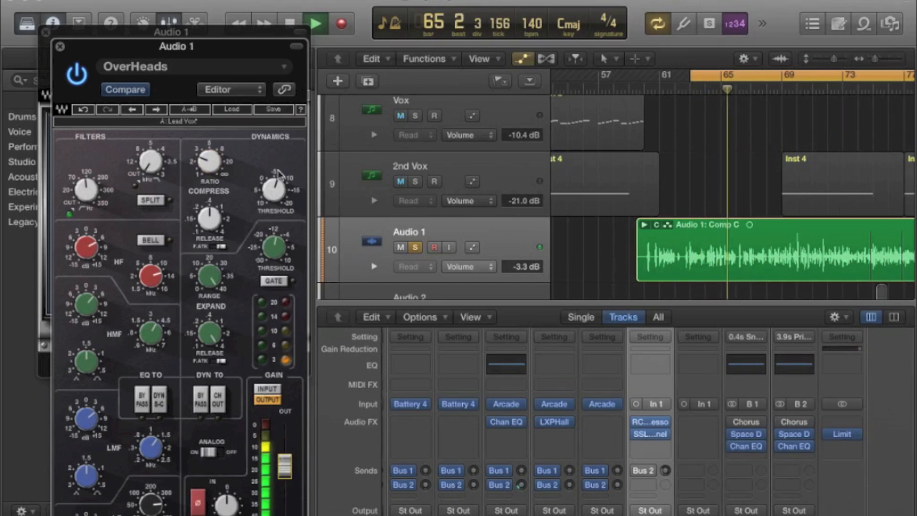
mouse_move(301, 195)
key("space")
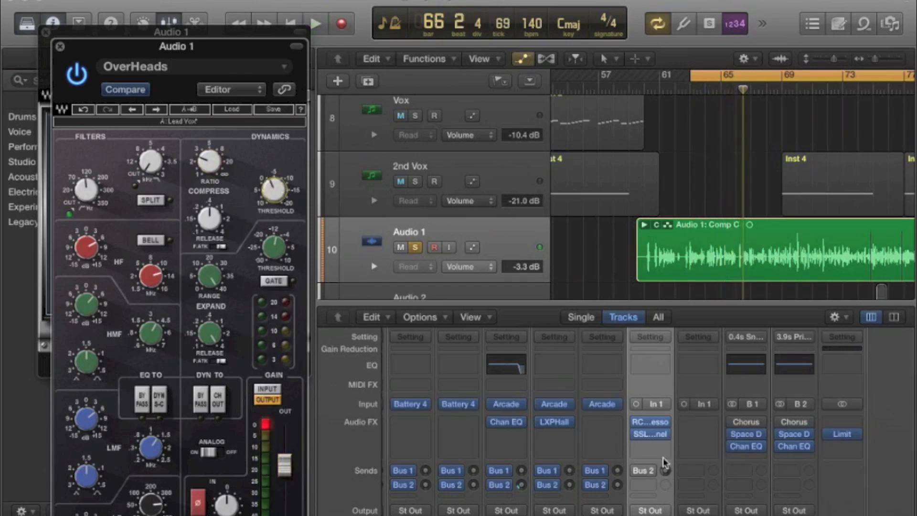
Reopen the RCompressor on Audio 1, lower its gain to about 6 and play the vocal again.
mouse_move(652, 424)
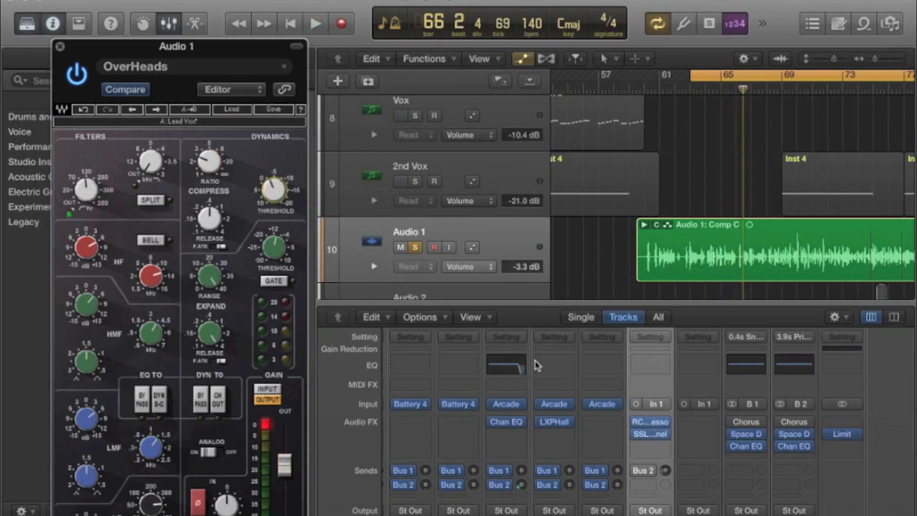
left_click(653, 425)
left_click_drag(240, 205, 241, 211)
key("space")
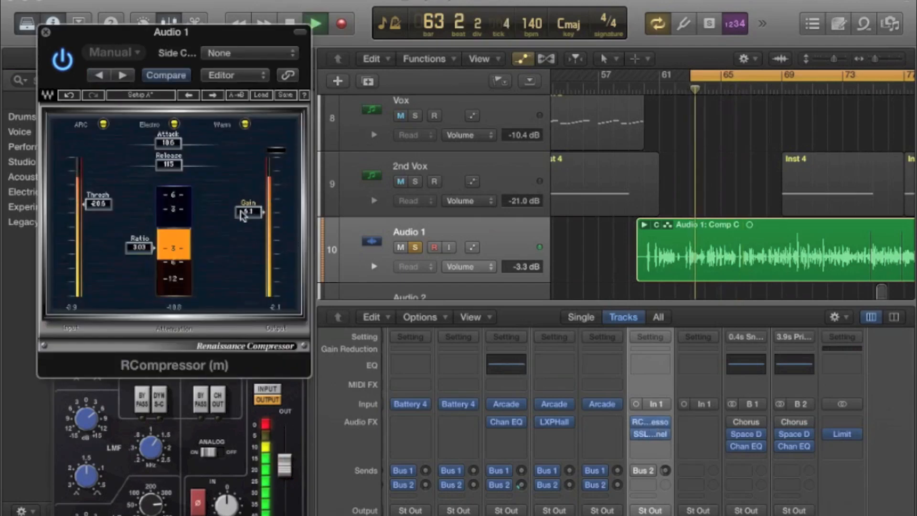
Lower the RCompressor gain to about 4.3, clear the SSLChannel clip indicator, stop playback and close the compressor window.
left_click_drag(242, 215, 249, 216)
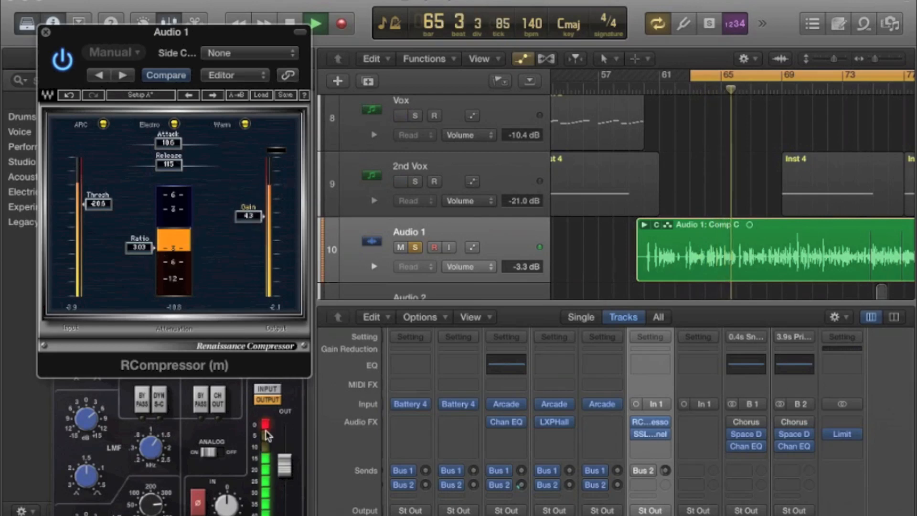
left_click(266, 435)
key("space")
left_click(46, 32)
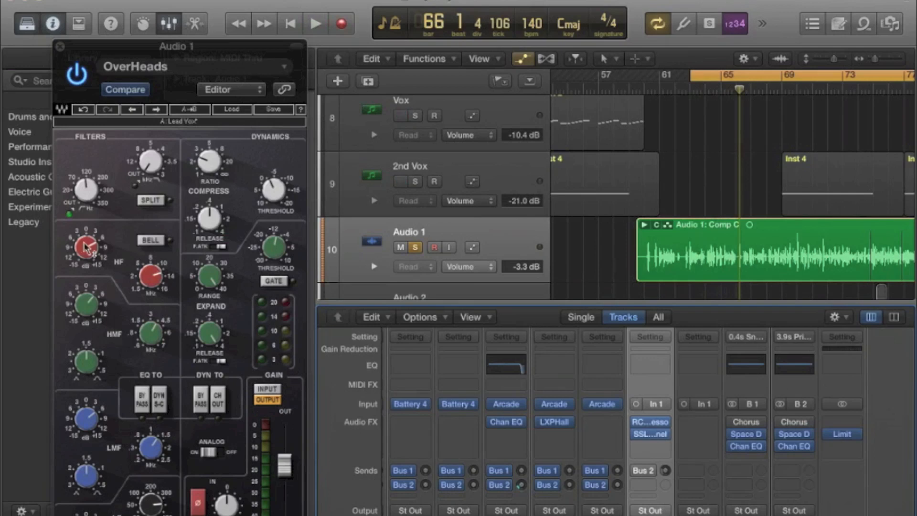
Raise the SSLChannel high-pass filter frequency above 120 Hz and listen back to the soloed vocal.
key("space")
left_click_drag(87, 192, 86, 179)
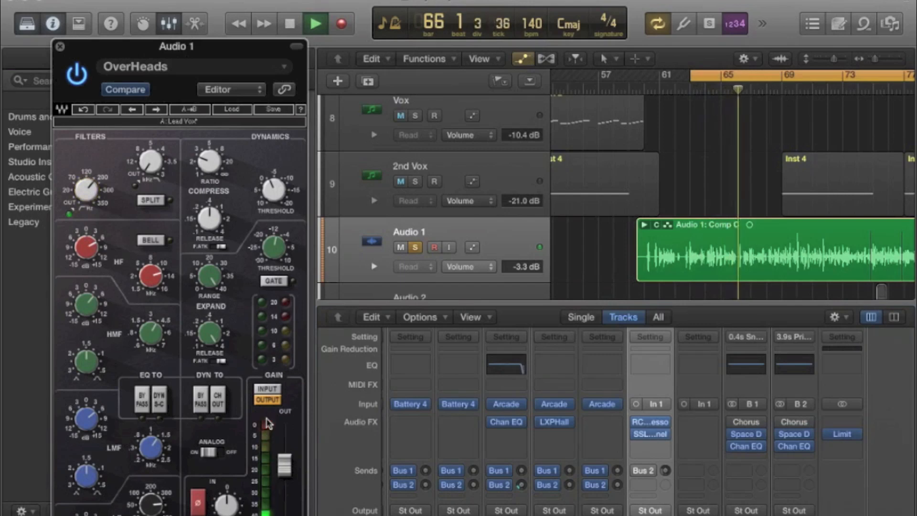
key("space")
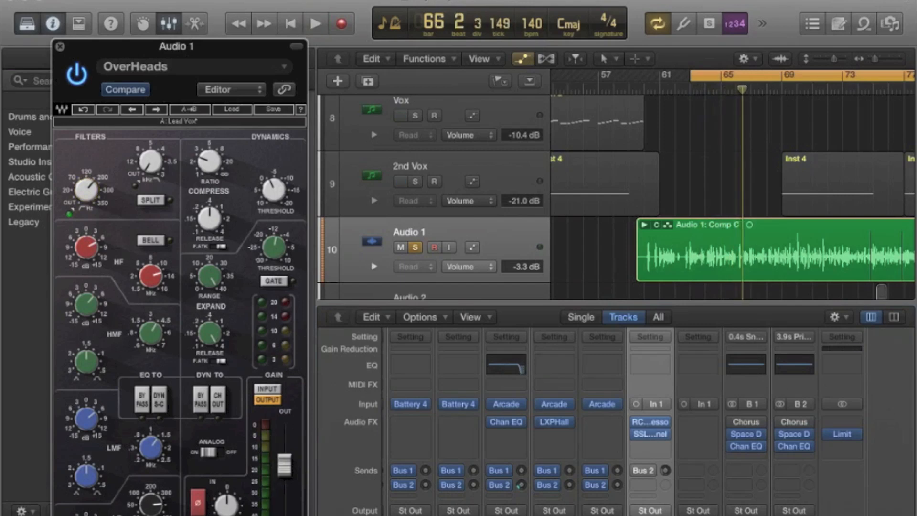
key("space")
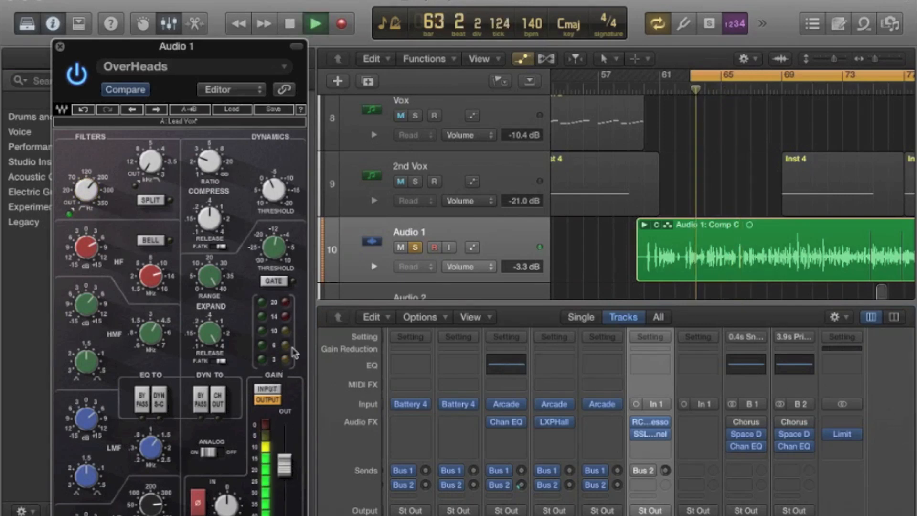
key("space")
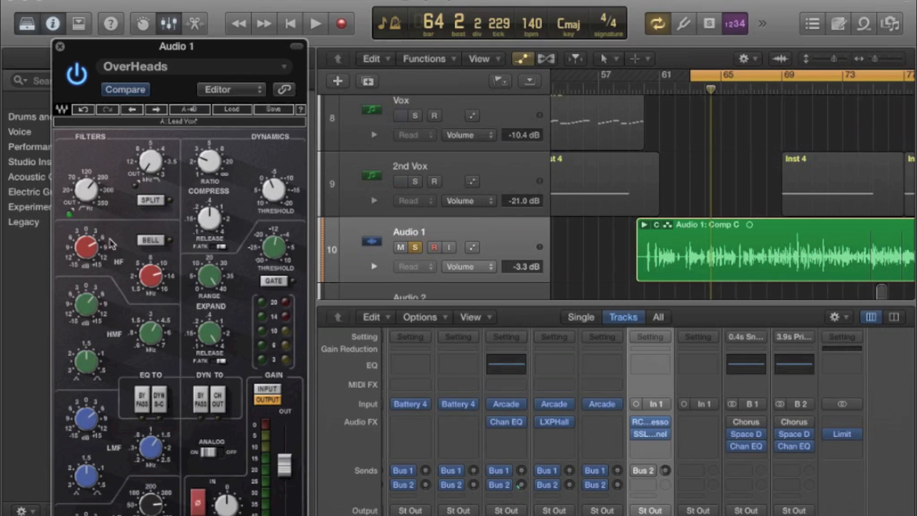
Fine-tune the SSLChannel compressor threshold during playback for slightly less compression on the vocal.
key("space")
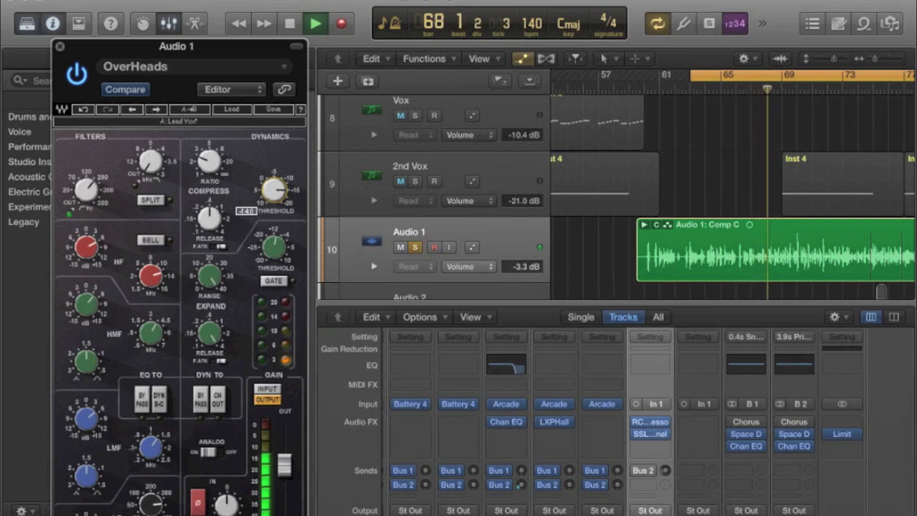
left_click_drag(268, 185, 269, 182)
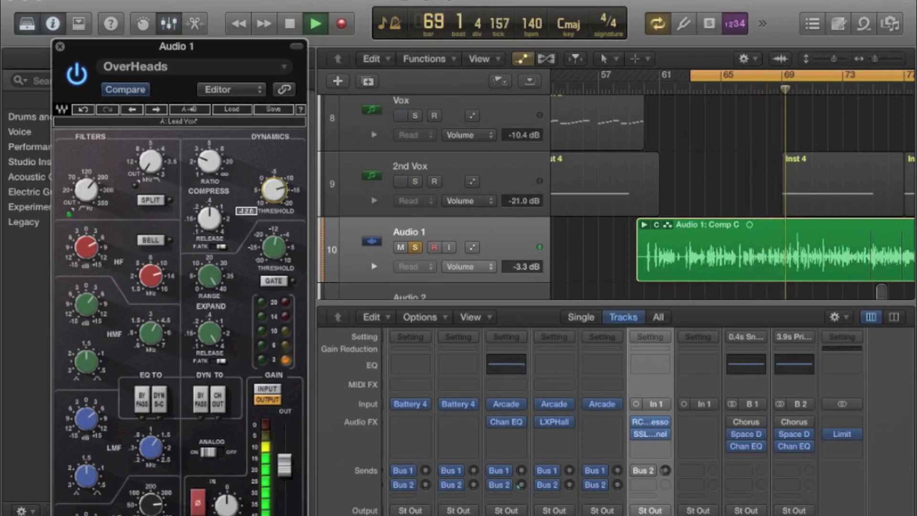
key("space")
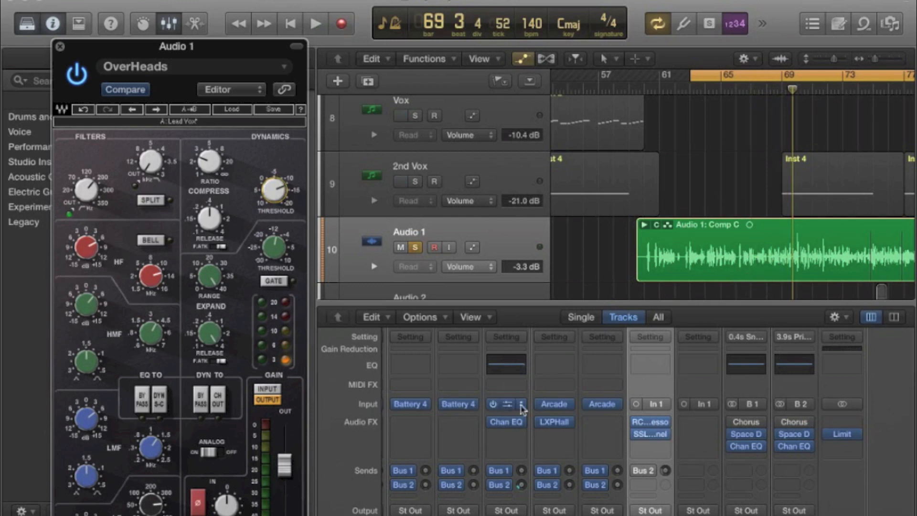
Unsolo Audio 1, lower its volume fader to -6.0 dB against the full mix, and solo it again.
scroll(530, 406, "down", 8)
left_click(668, 487)
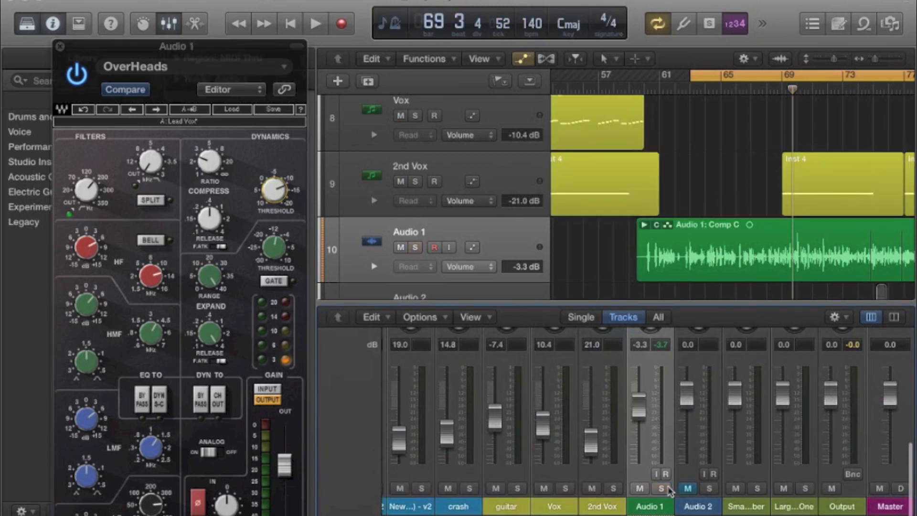
key("space")
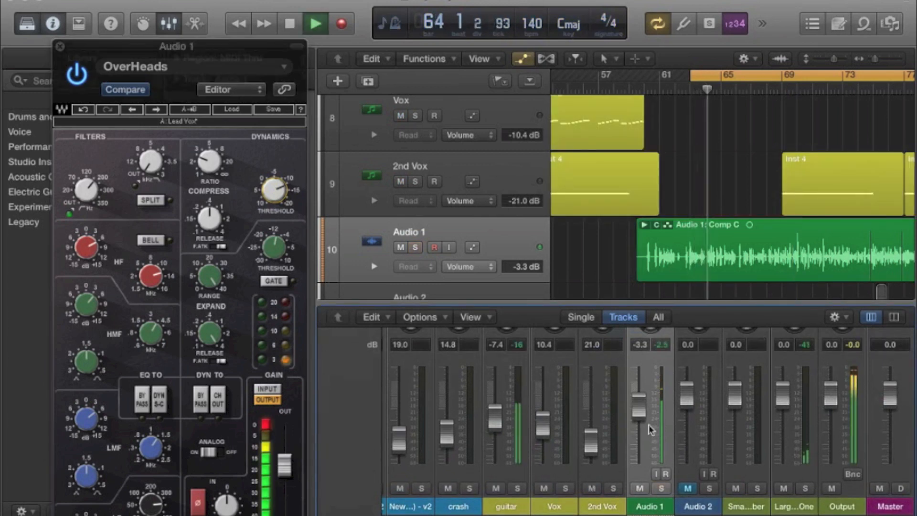
left_click_drag(639, 405, 639, 411)
left_click(662, 488)
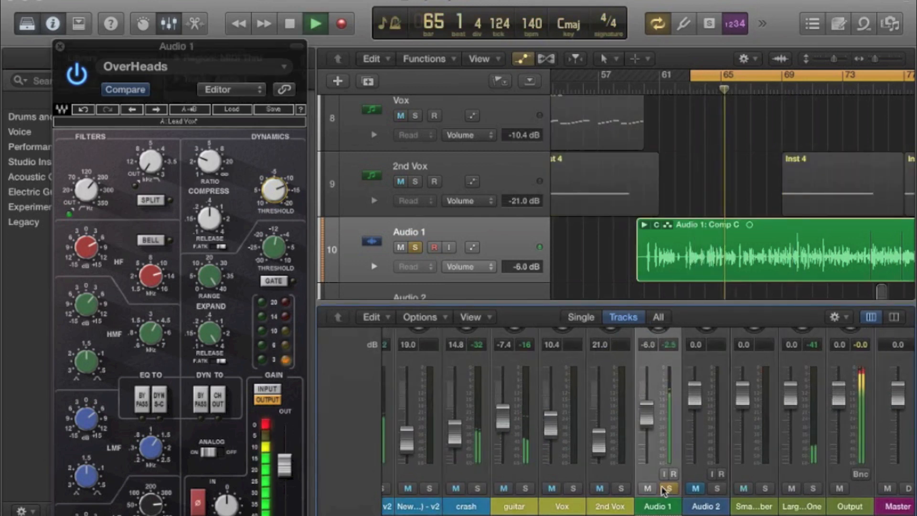
key("space")
Solo the Bass, Kick and Snares alongside Audio 1 and lower the vocal fader to -9.4 dB during playback.
scroll(664, 490, "left", 5)
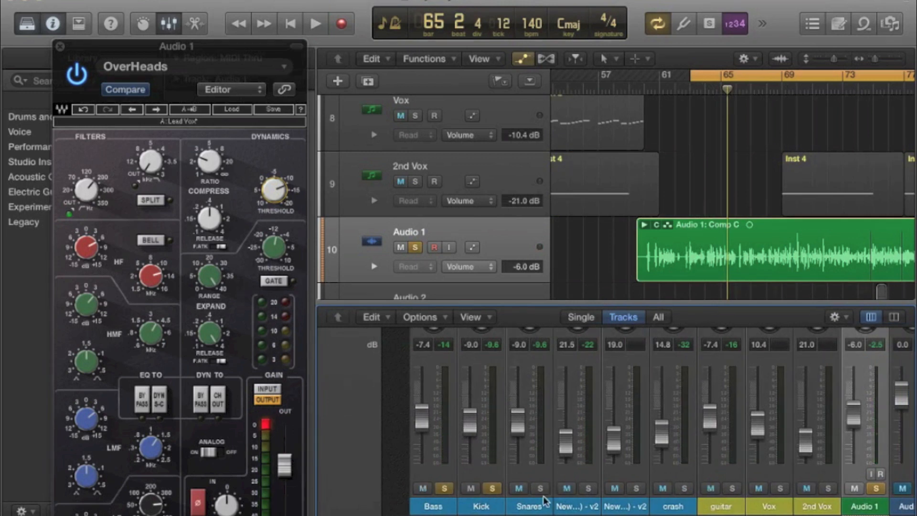
scroll(539, 486, "right", 2)
key("space")
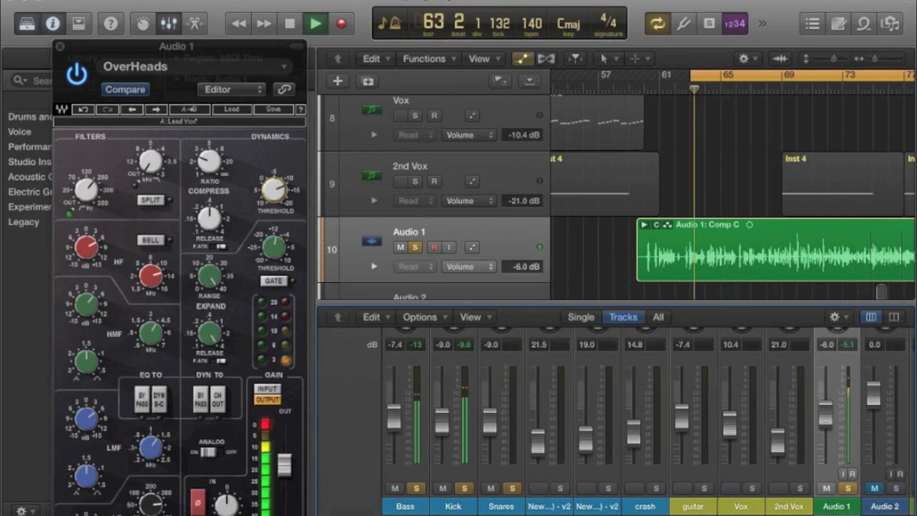
left_click_drag(827, 435, 827, 433)
scroll(827, 434, "right", 3)
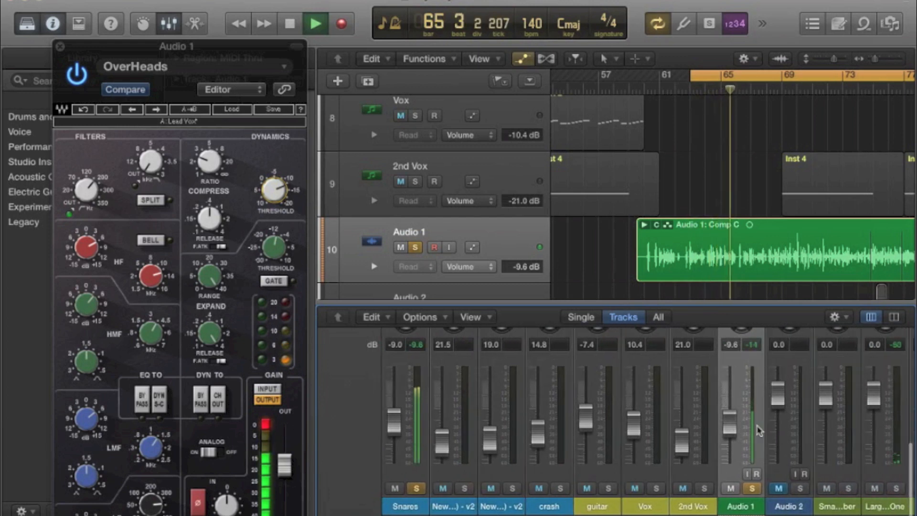
left_click_drag(734, 431, 734, 430)
Reset the Audio 1 peak reading and the SSLChannel clip indicator, close the plug-in window and stop playback.
left_click(752, 347)
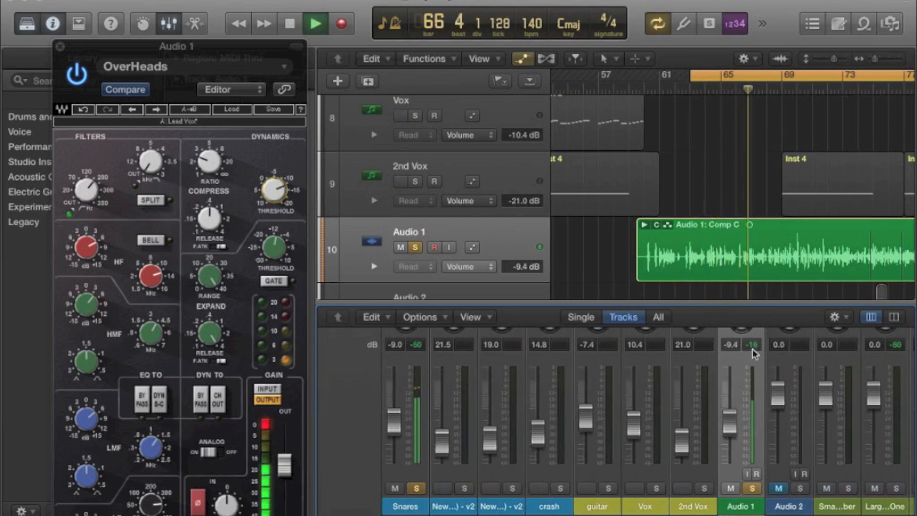
left_click(265, 424)
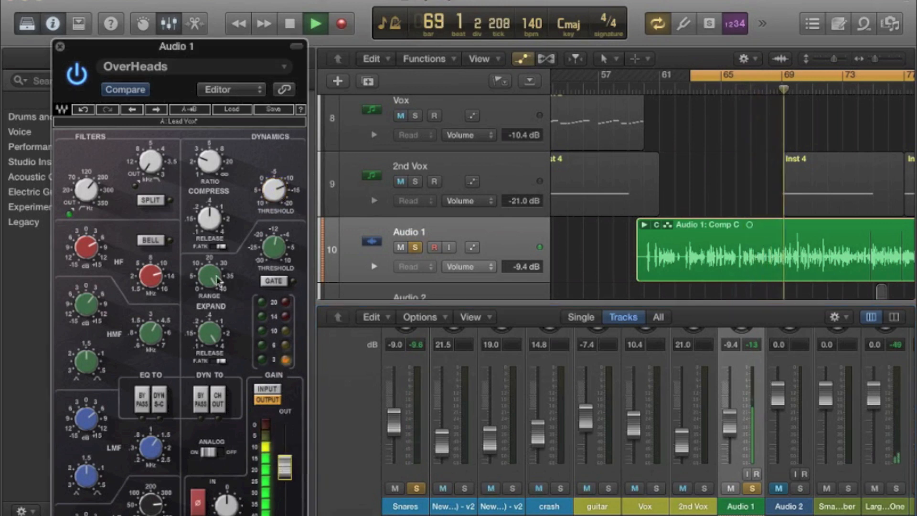
left_click(59, 46)
key("space")
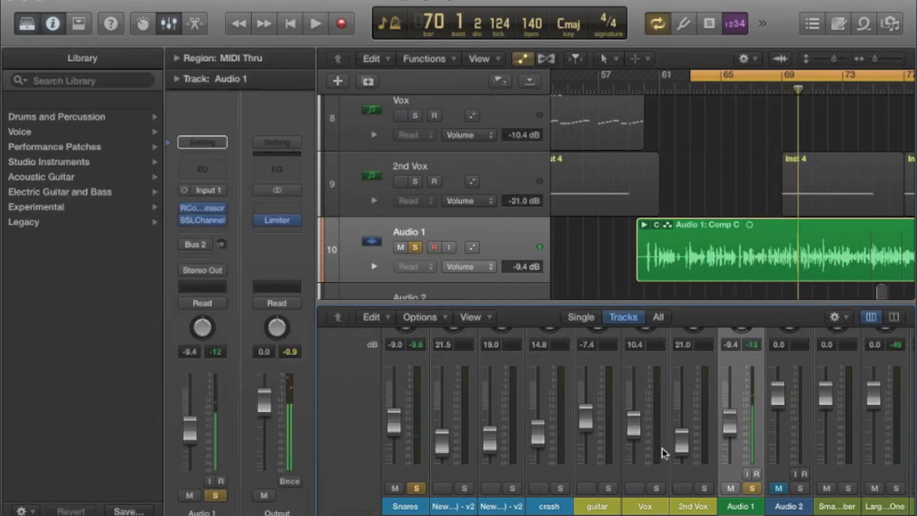
Replay the vocal with the soloed bass and drums to judge the balance, nudging the Bass fader slightly down.
key("space")
scroll(419, 343, "left", 3)
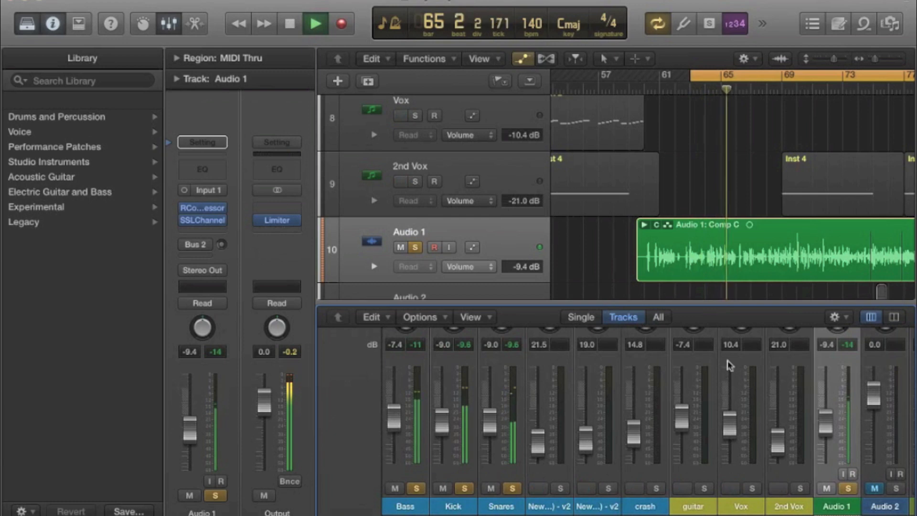
key("space")
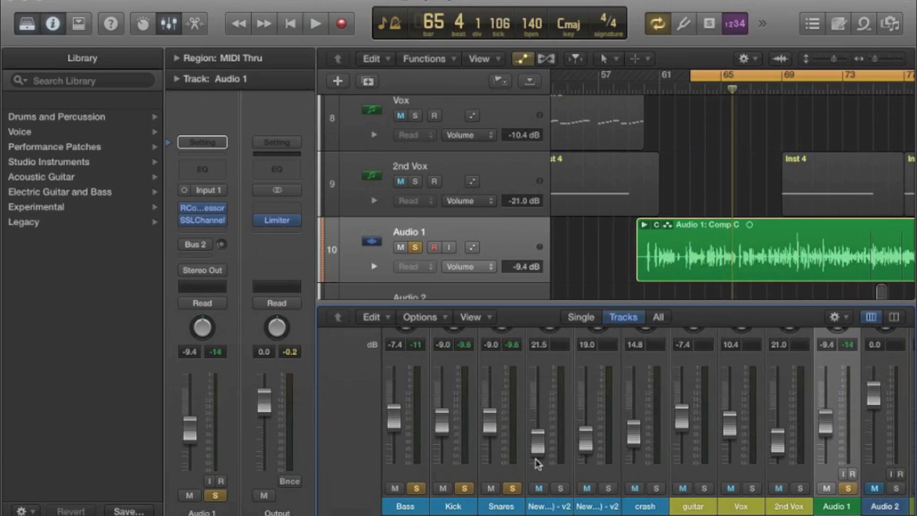
key("space")
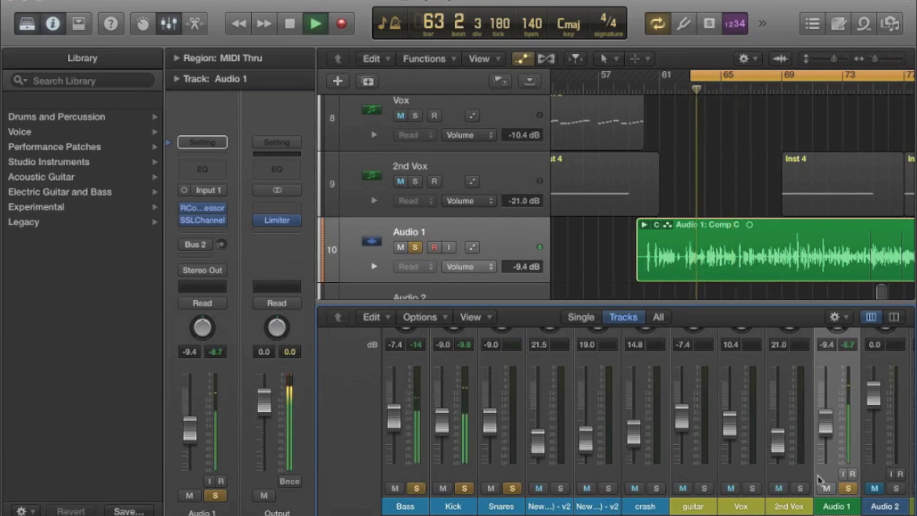
left_click_drag(392, 423, 389, 424)
scroll(389, 420, "right", 1)
key("space")
scroll(391, 427, "up", 8)
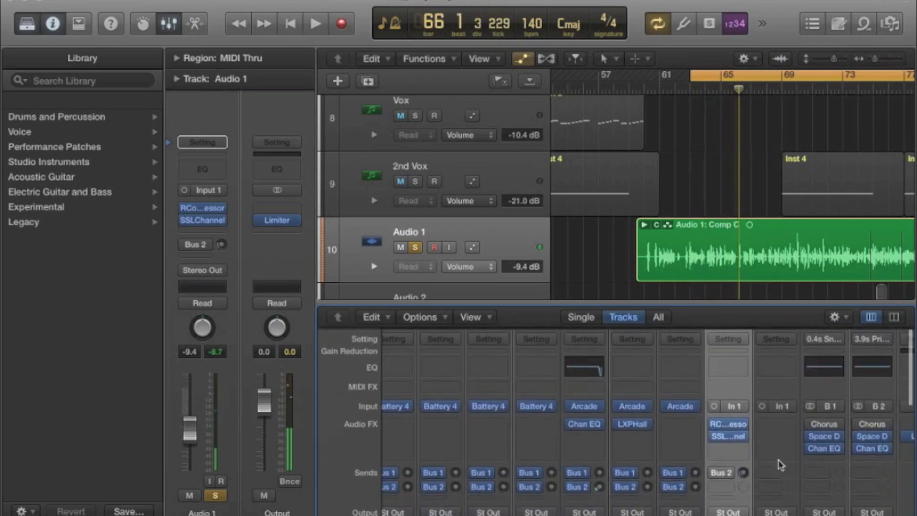
left_click(744, 442)
mouse_move(744, 446)
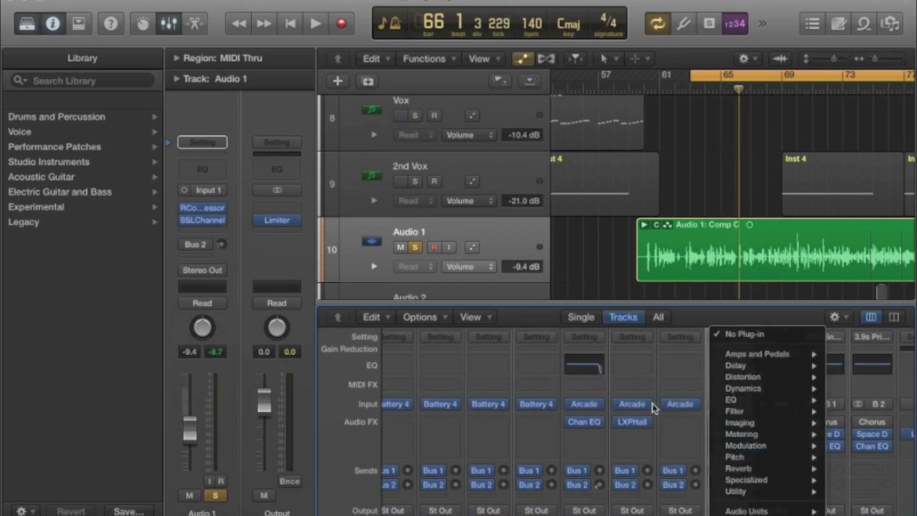
left_click(600, 391)
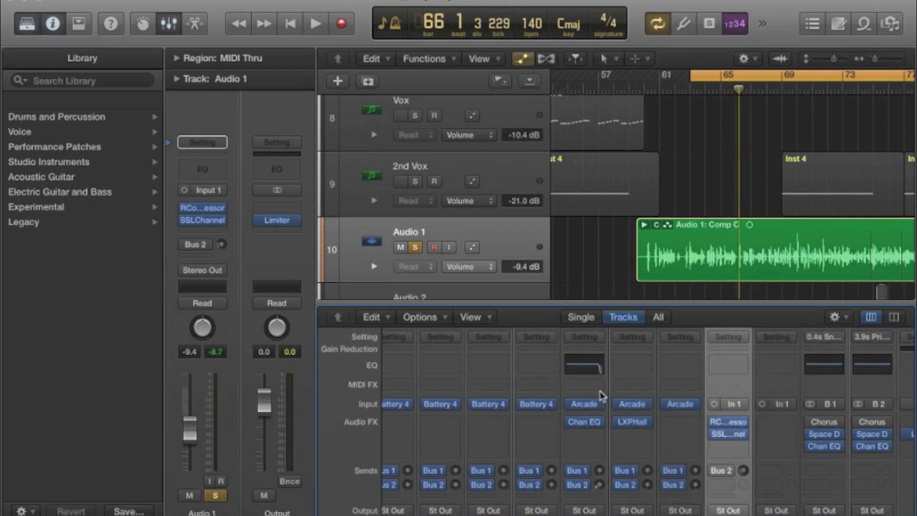
Reopen the SSLChannel on Audio 1, check the LMF gain and lower the HF gain to around 0 during playback.
left_click(728, 435)
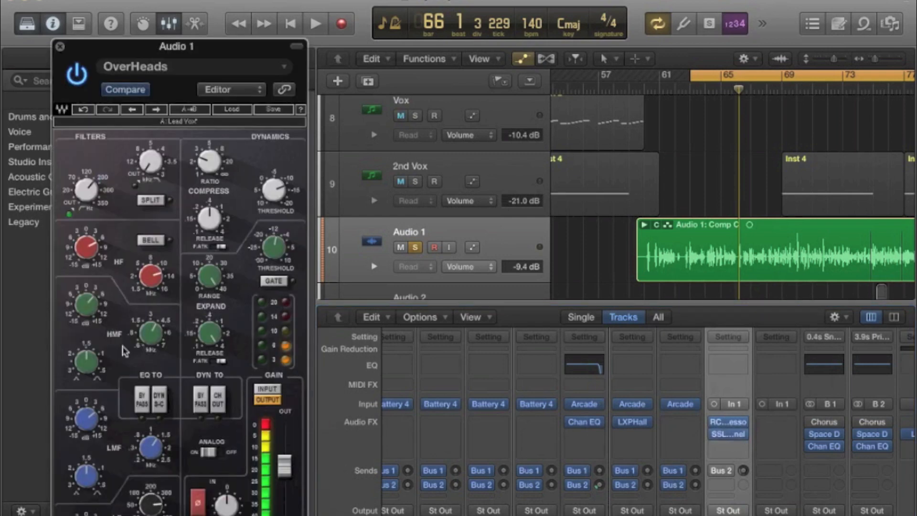
key("space")
left_click(86, 420)
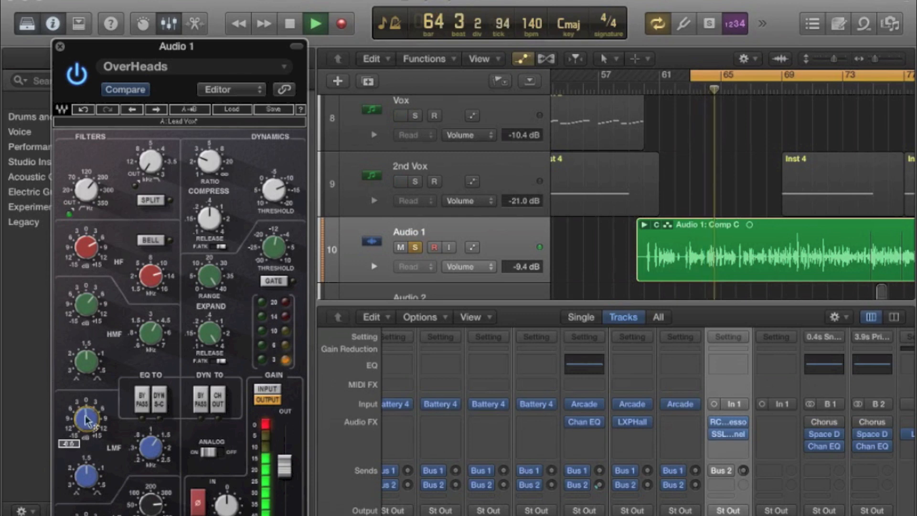
mouse_move(89, 246)
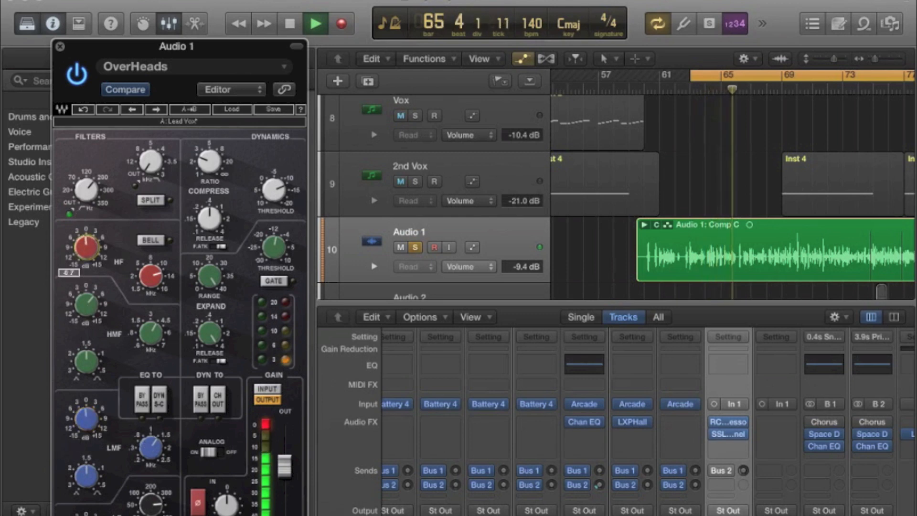
key("space")
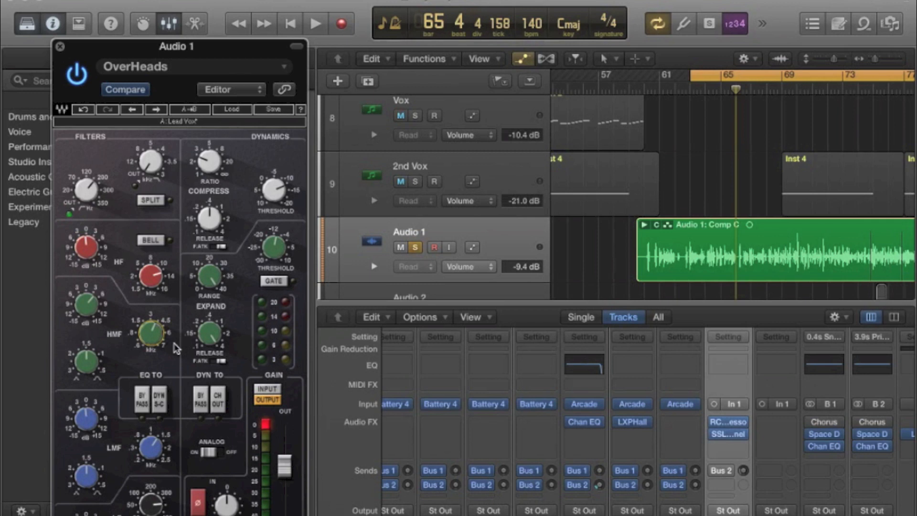
Boost the SSLChannel HMF gain and raise the HMF frequency to about 5.5 kHz while the vocal plays.
key("space")
mouse_move(86, 303)
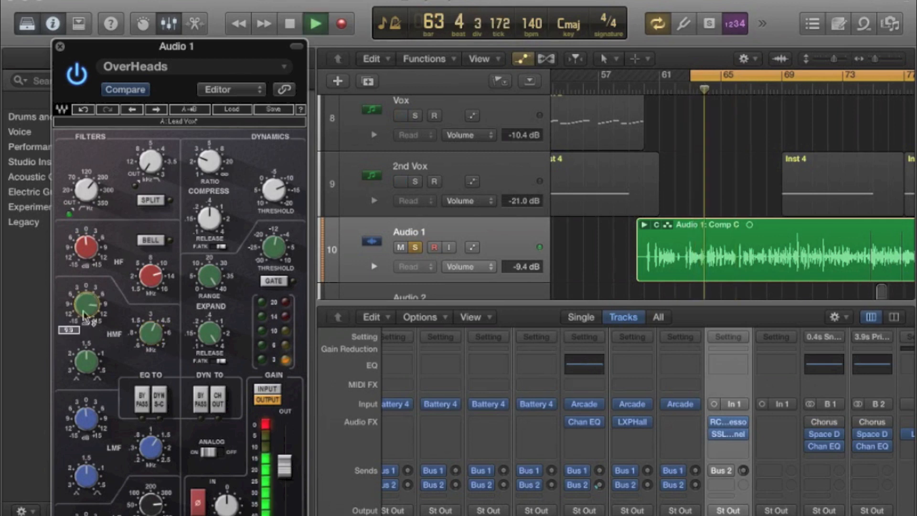
mouse_move(151, 333)
left_mouse_down()
mouse_move(151, 313)
mouse_move(151, 338)
left_mouse_up()
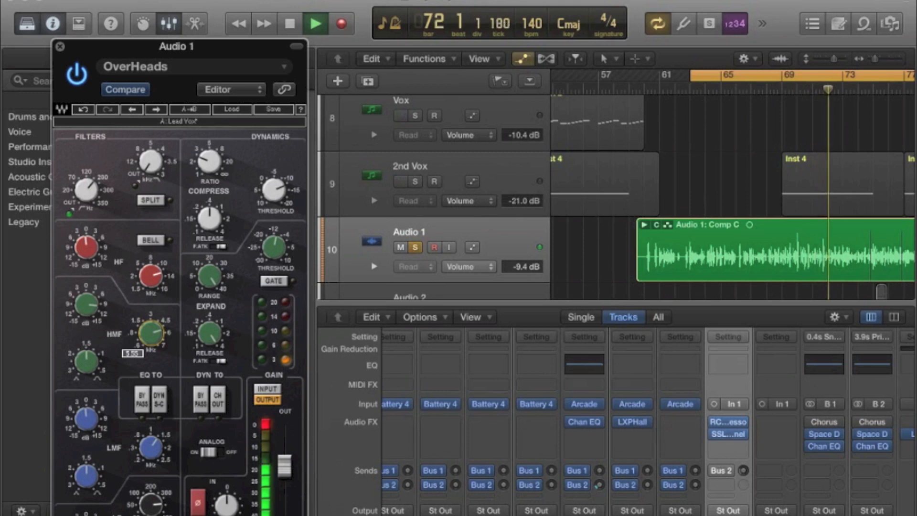
key("space")
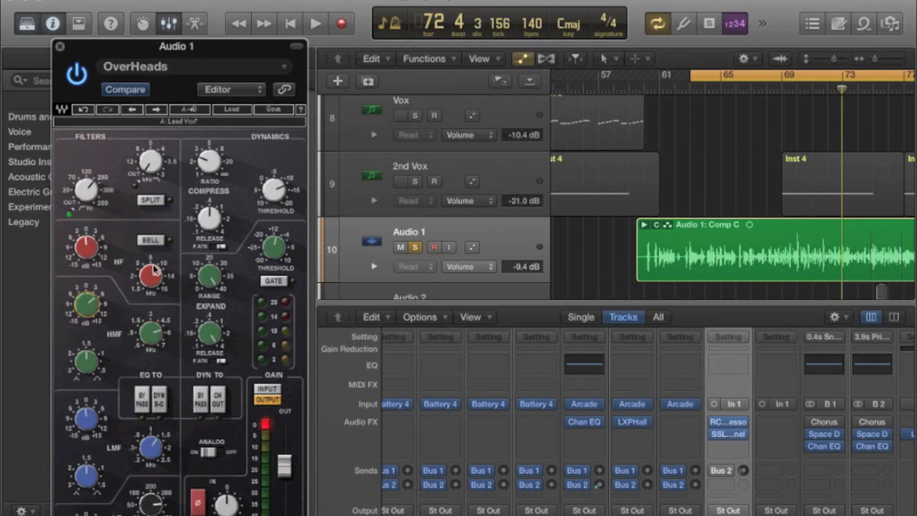
Try different SSLChannel HF gain amounts against the playing vocal and set the gain slightly above 0.
key("space")
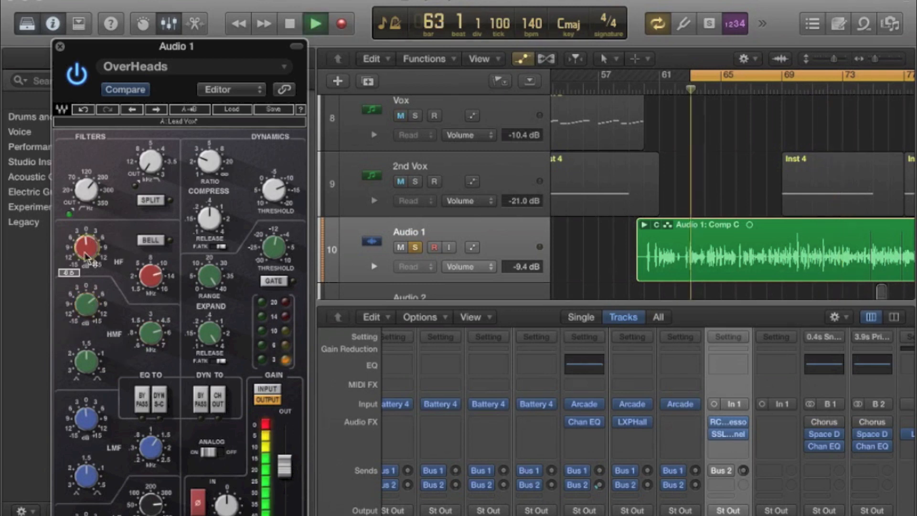
left_click_drag(85, 253, 85, 228)
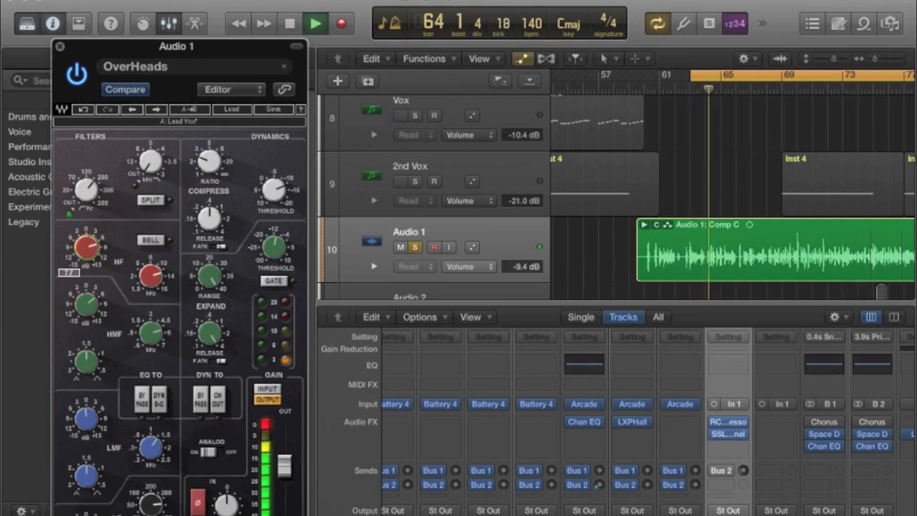
key("space")
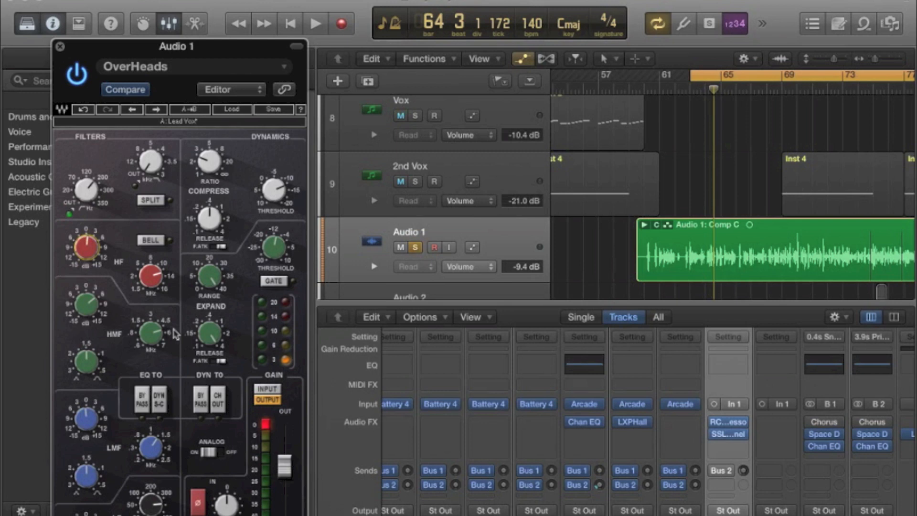
key("space")
left_click(86, 247)
left_click_drag(86, 247, 86, 248)
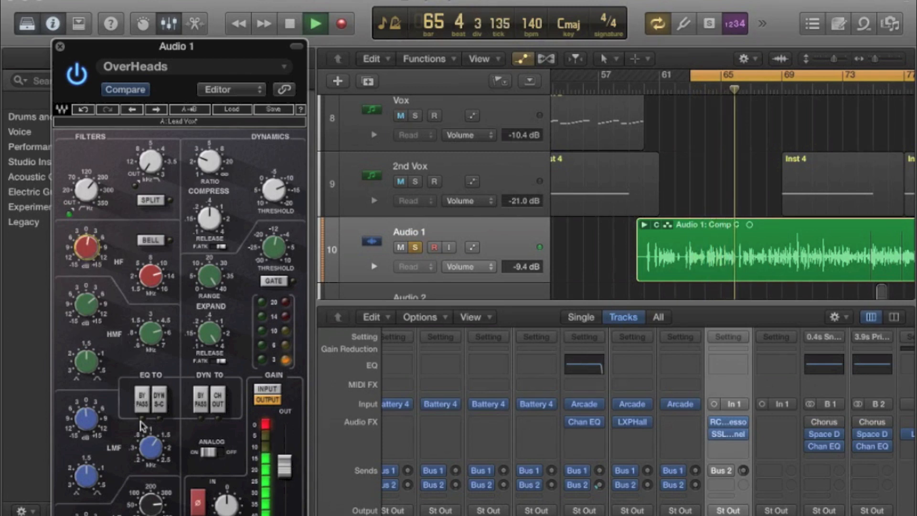
Raise the SSLChannel LMF frequency and adjust the LMF gain while replaying the vocal, and close the plug-in.
key("space")
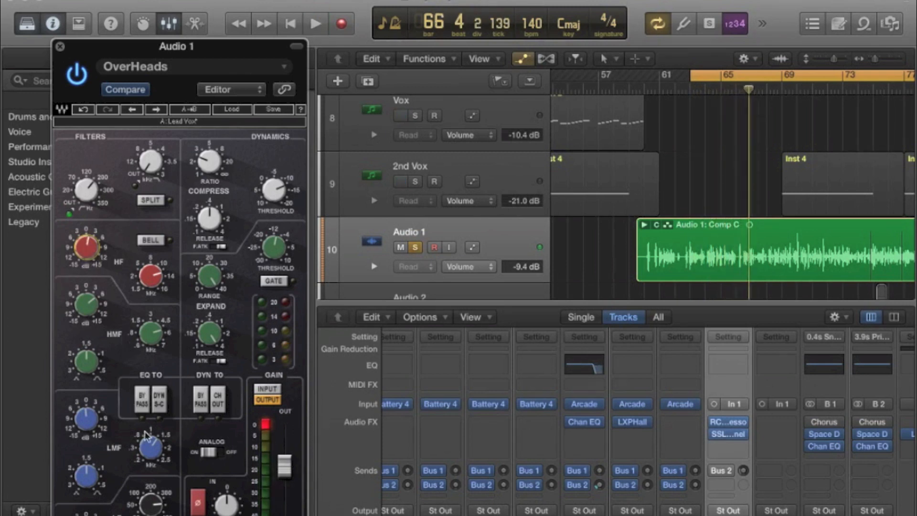
key("space")
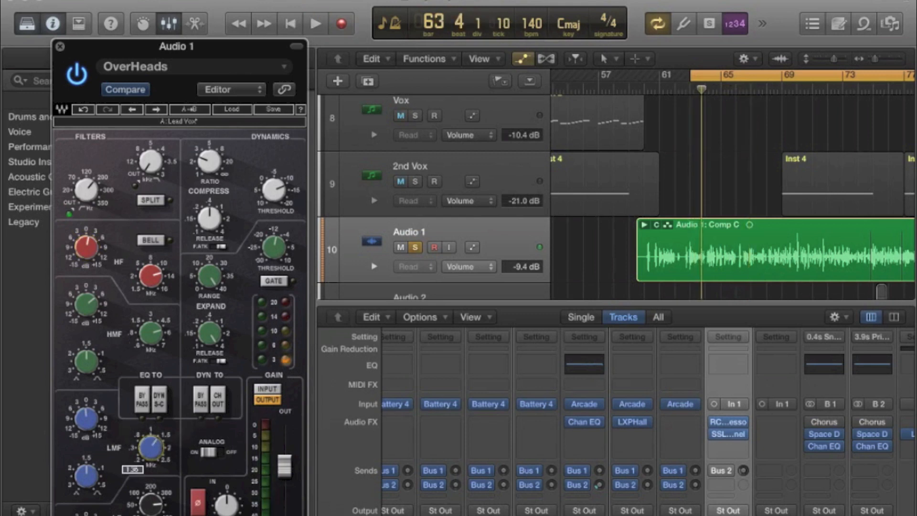
key("space")
left_click_drag(151, 448, 151, 437)
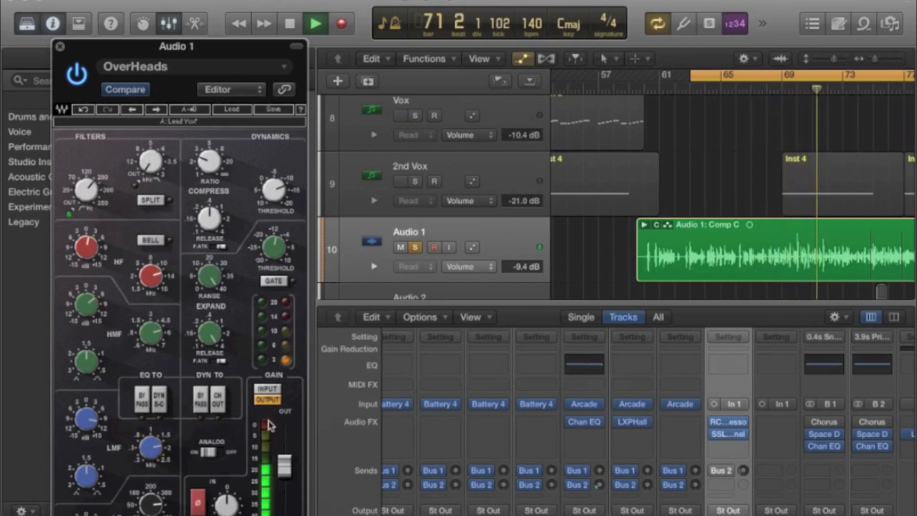
key("space")
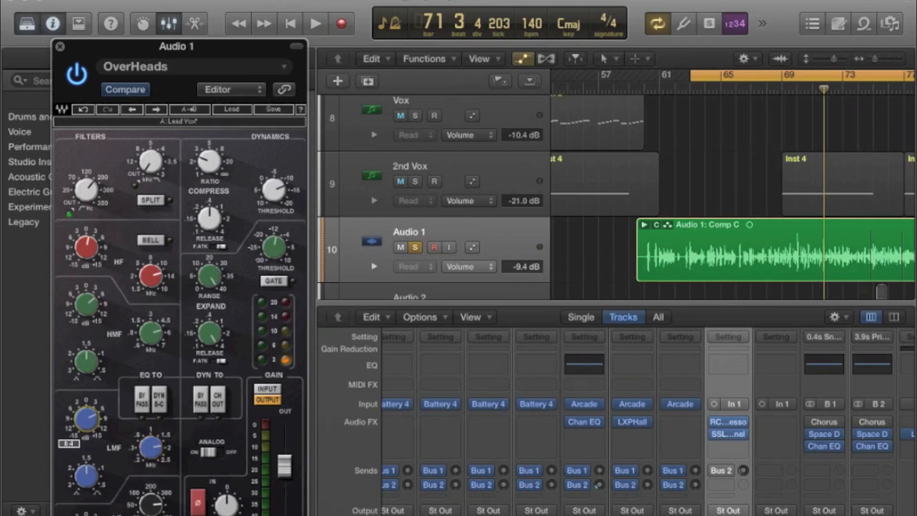
key("space")
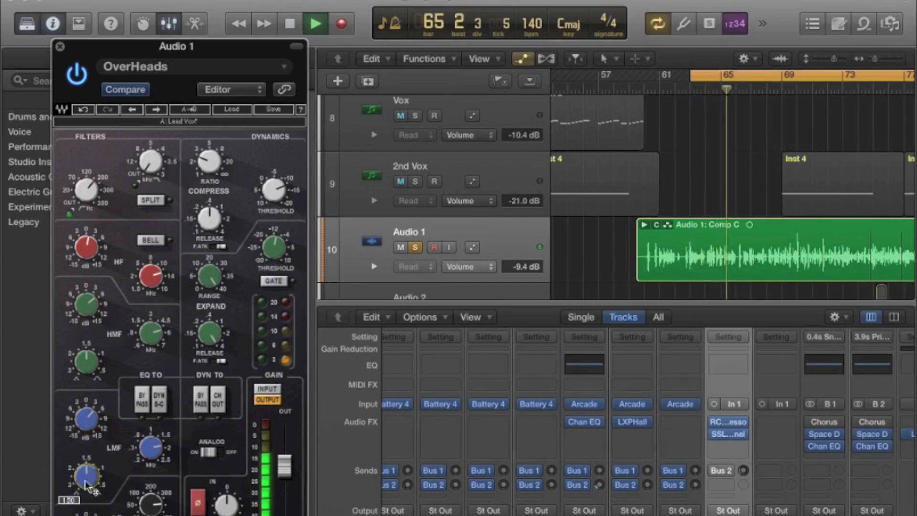
key("space")
left_click(60, 47)
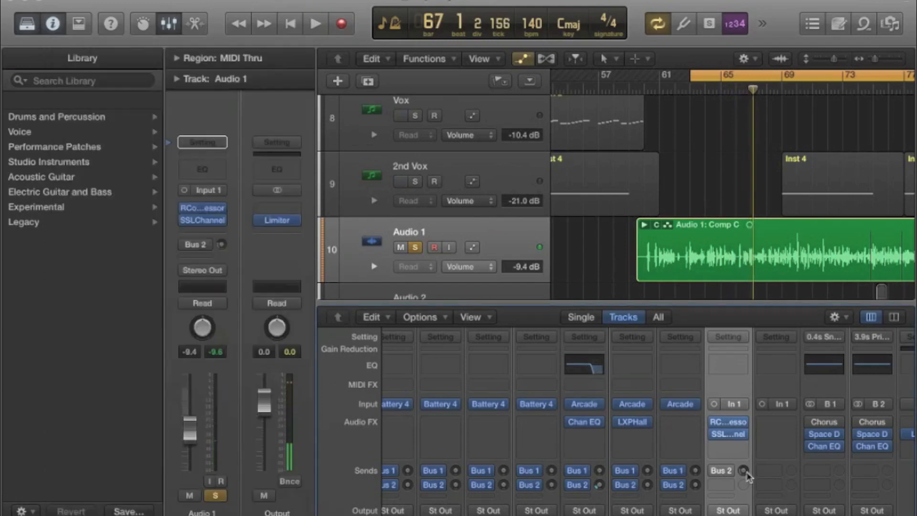
Insert the Waves RDeEsser (m) below the SSLChannel on Audio 1 and load its Male DeEss Split preset.
left_click(738, 444)
mouse_move(764, 511)
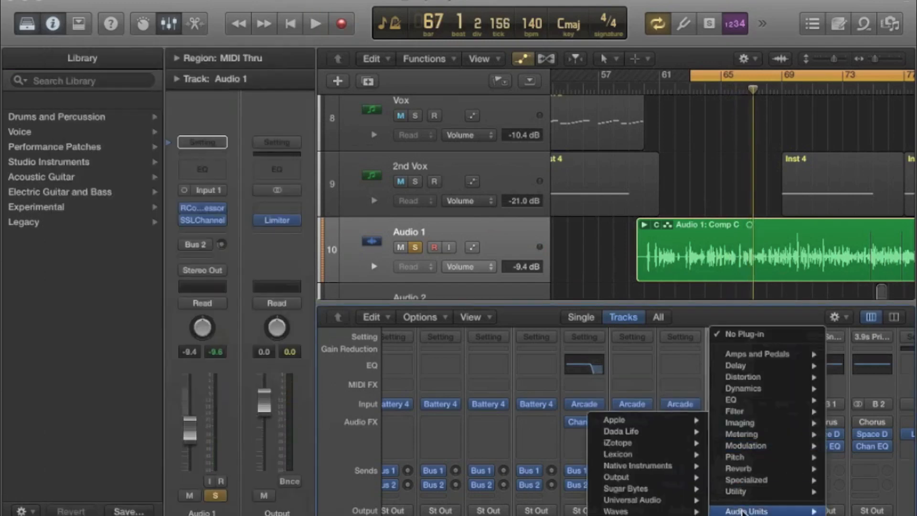
mouse_move(647, 512)
mouse_move(510, 512)
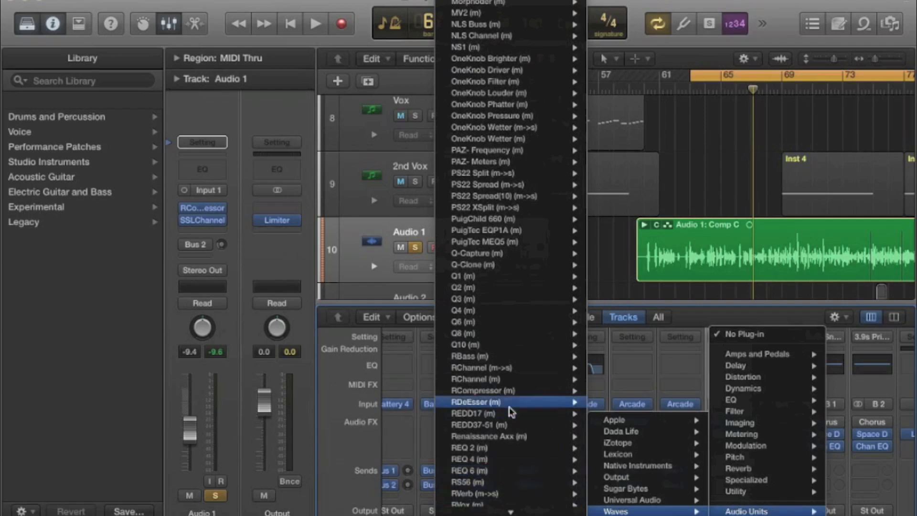
left_click(509, 407)
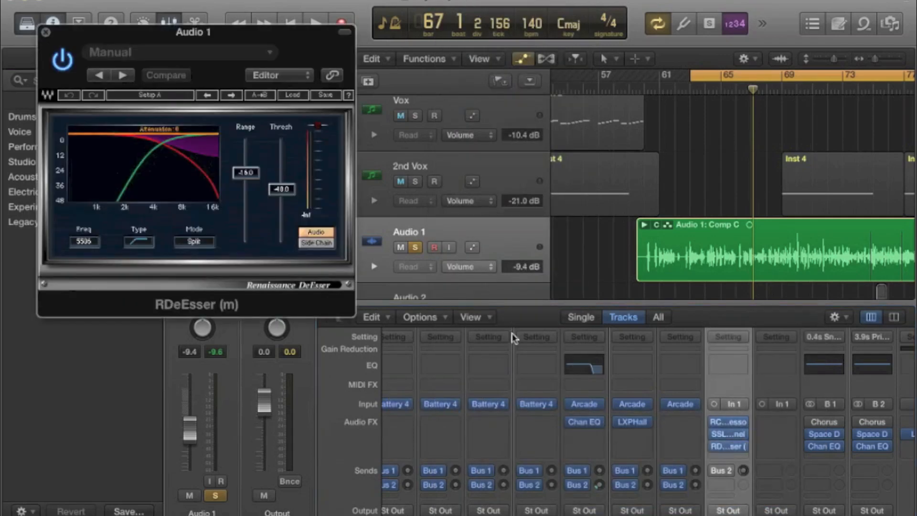
left_click(232, 97)
left_click(232, 97)
left_click(231, 96)
left_click(231, 96)
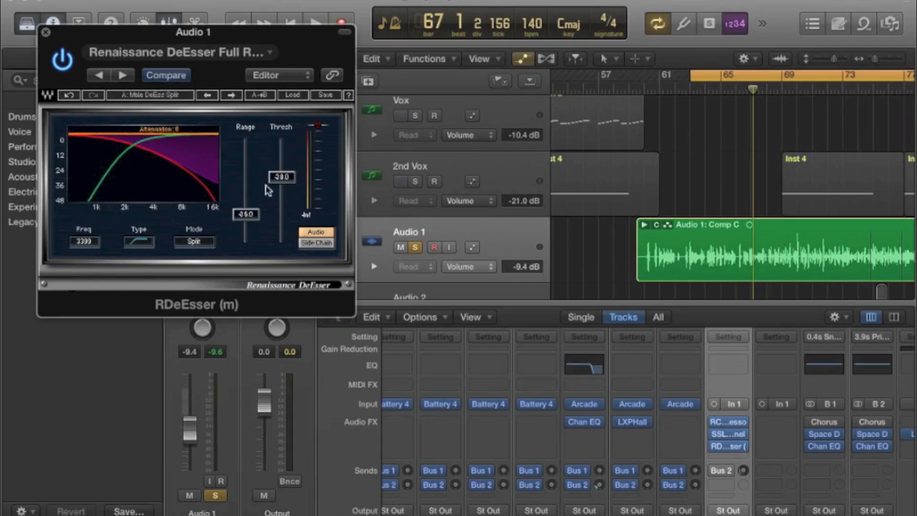
Raise the RDeEsser threshold to about -25 while the vocal plays, and close the plug-in.
key("space")
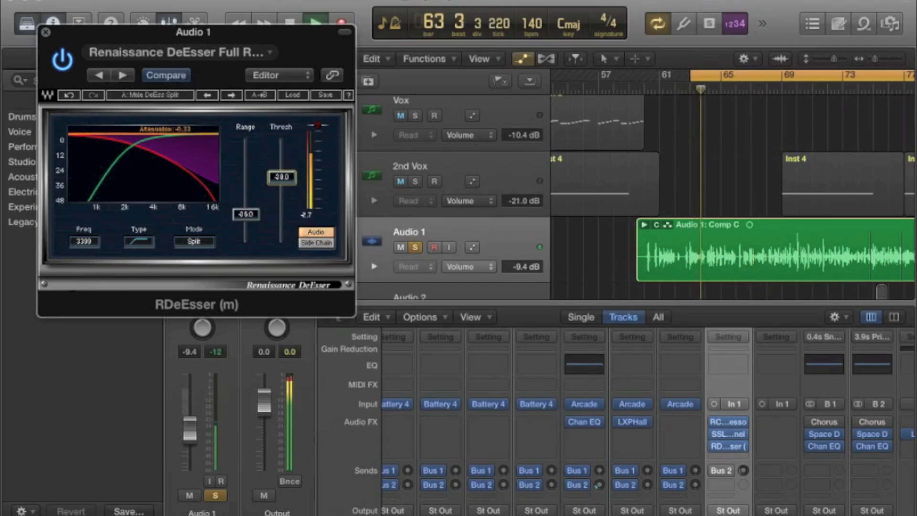
mouse_move(281, 177)
left_mouse_down()
mouse_move(282, 166)
mouse_move(285, 177)
left_mouse_up()
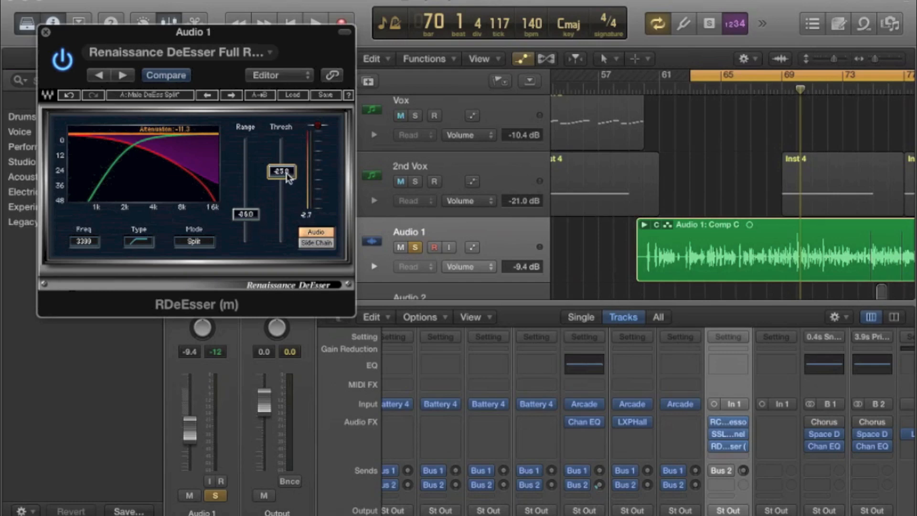
key("space")
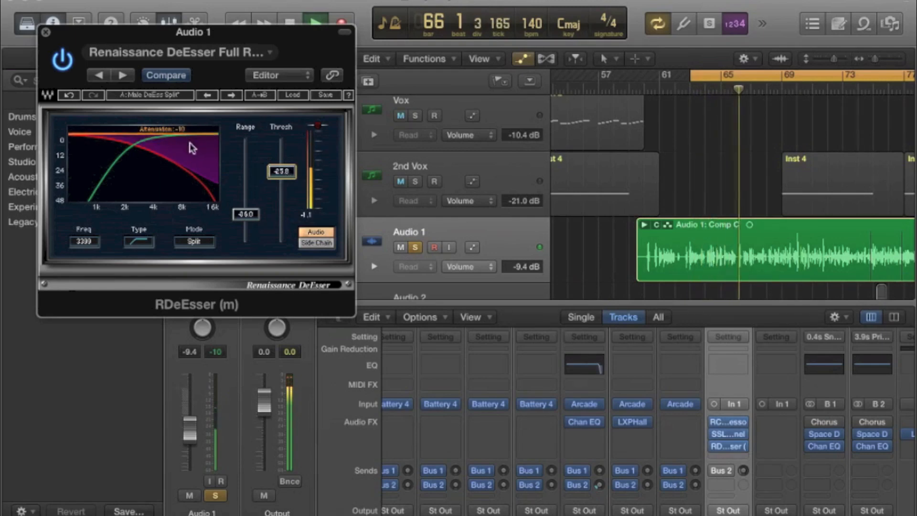
left_click(42, 32)
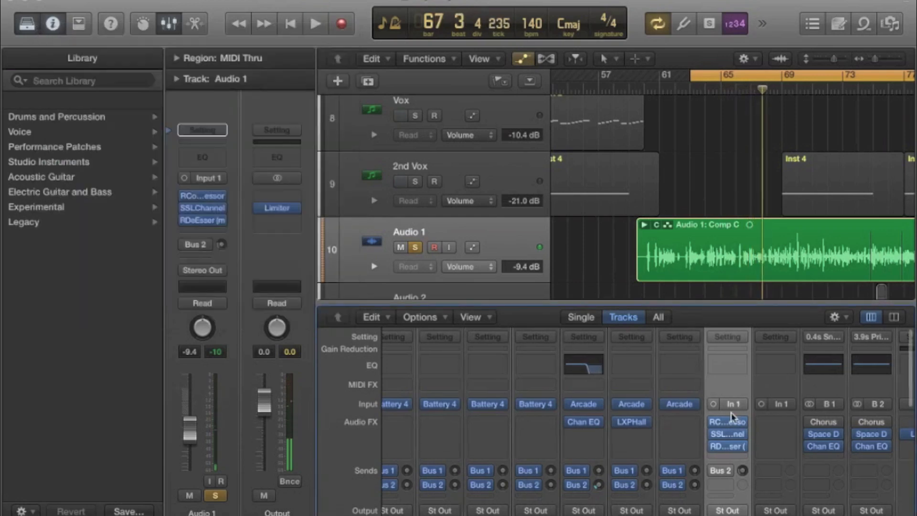
Enable the Bus 2 send on Audio 1 and raise it to -16.8 dB during playback.
scroll(731, 416, "right", 2)
key("space")
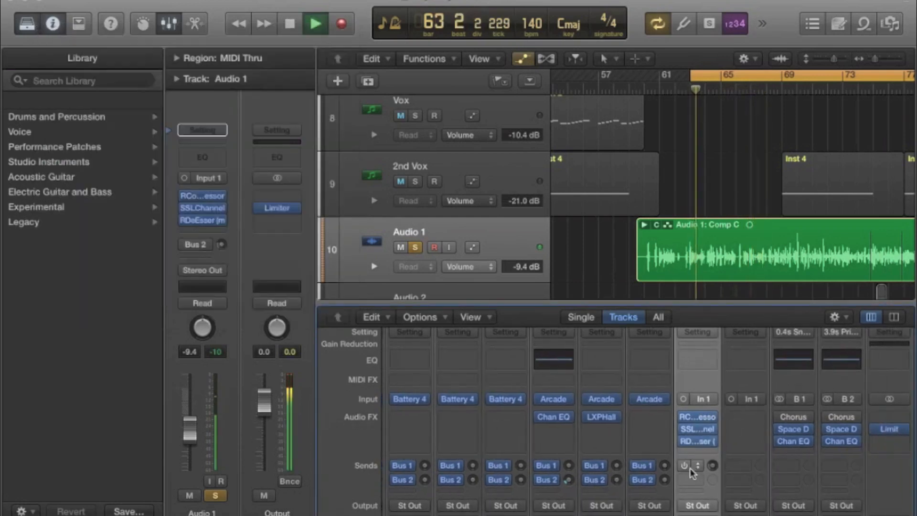
left_click(686, 467)
mouse_move(714, 465)
left_mouse_down()
mouse_move(715, 456)
mouse_move(715, 466)
left_mouse_up()
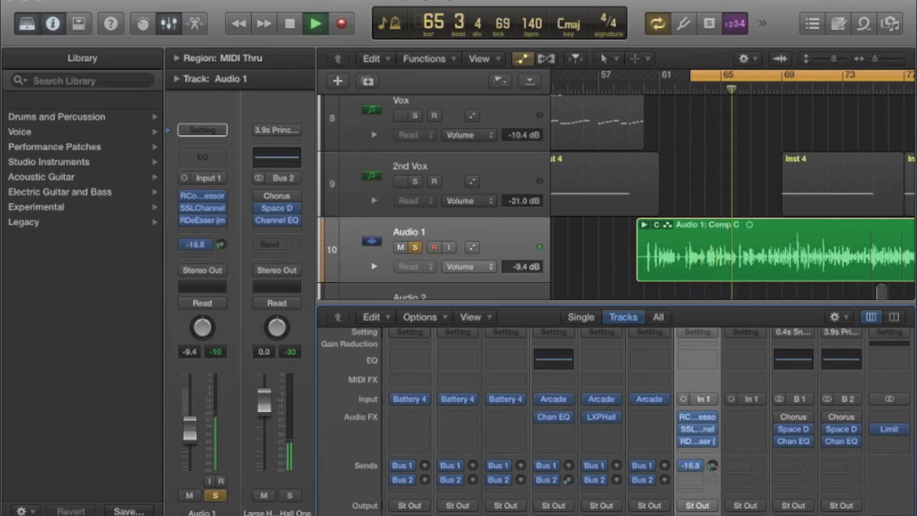
key("space")
Replace Space Designer on the Bus 2 reverb channel with Lexicon LXPHall and audition it with a higher Audio 1 send.
scroll(726, 458, "right", 2)
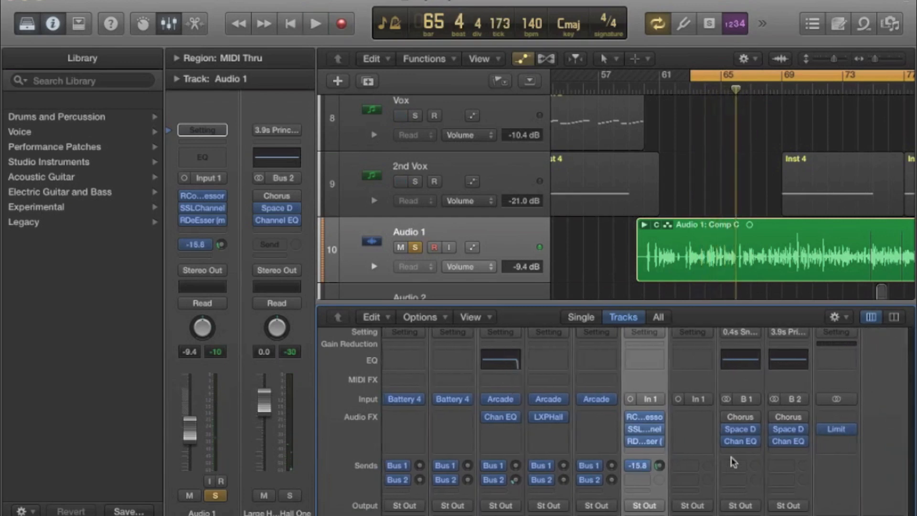
left_click(808, 429)
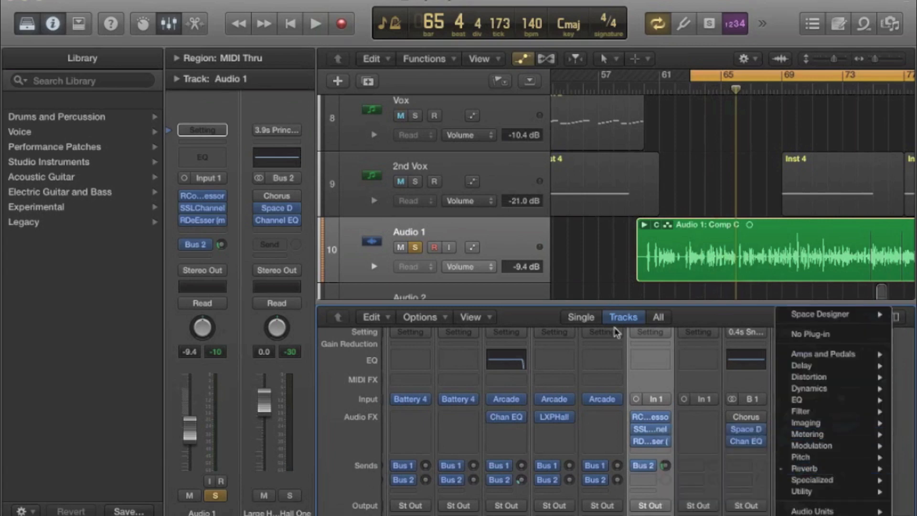
left_click(561, 384)
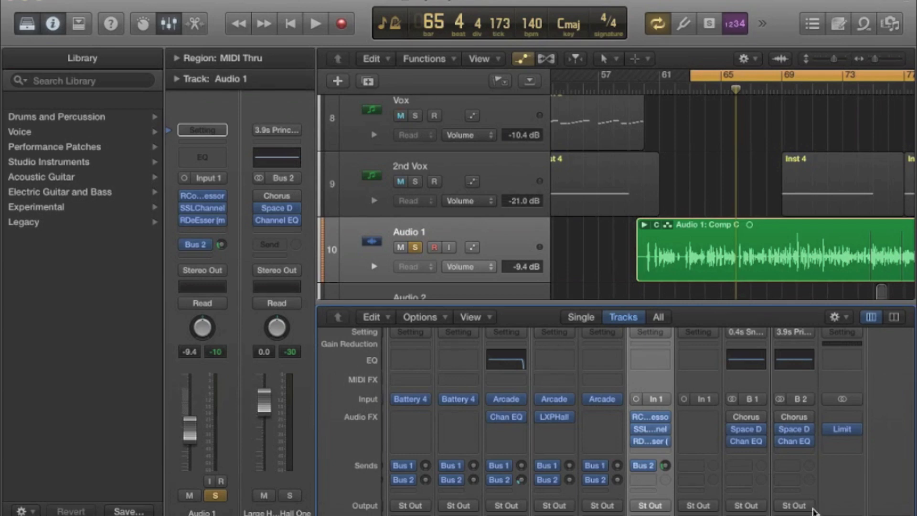
left_click(810, 430)
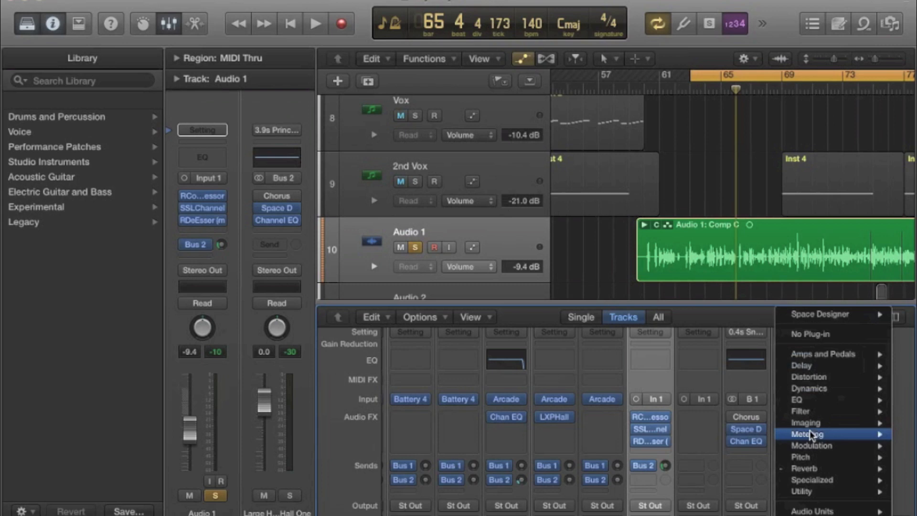
mouse_move(812, 512)
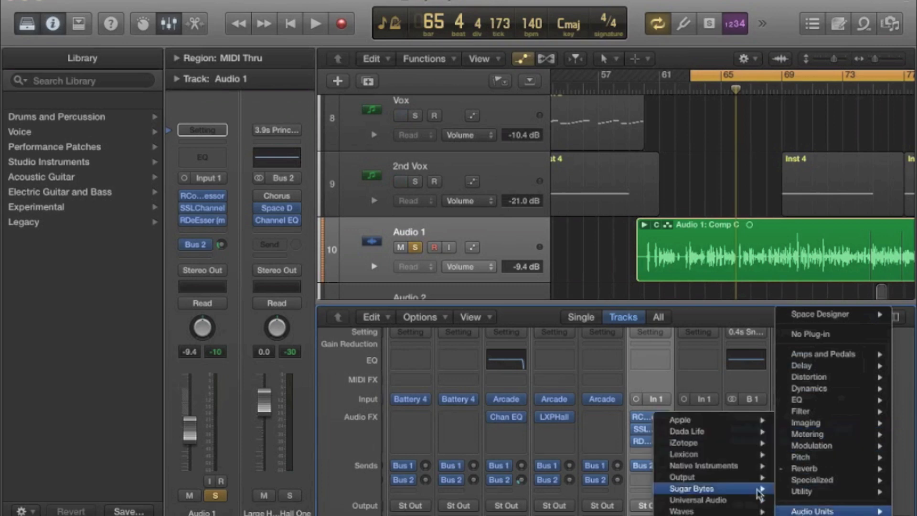
mouse_move(712, 454)
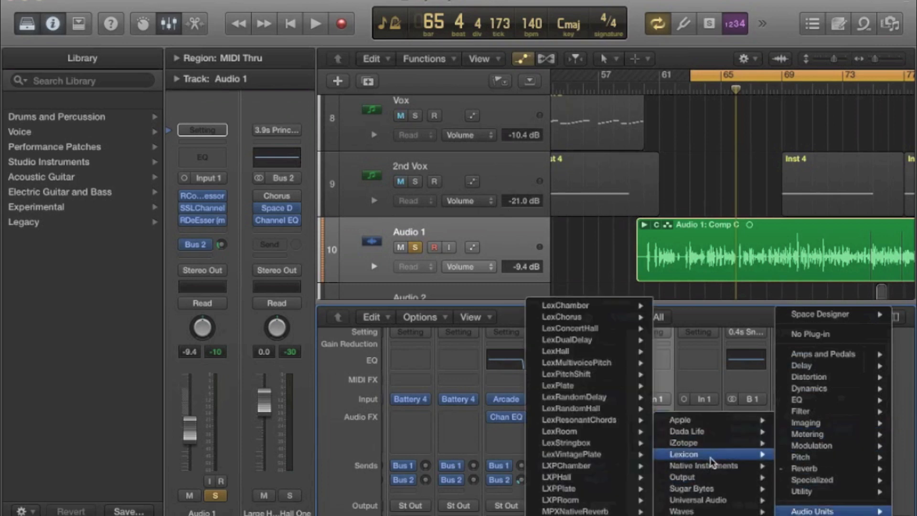
left_click(583, 477)
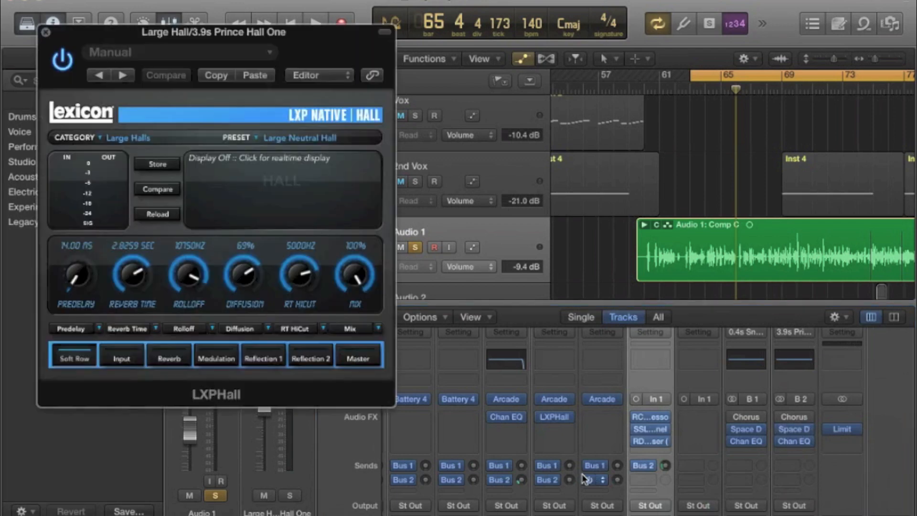
key("space")
left_click_drag(664, 464, 662, 445)
Swap LXPHall on the Bus 2 reverb channel for Space Designer.
left_click(809, 439)
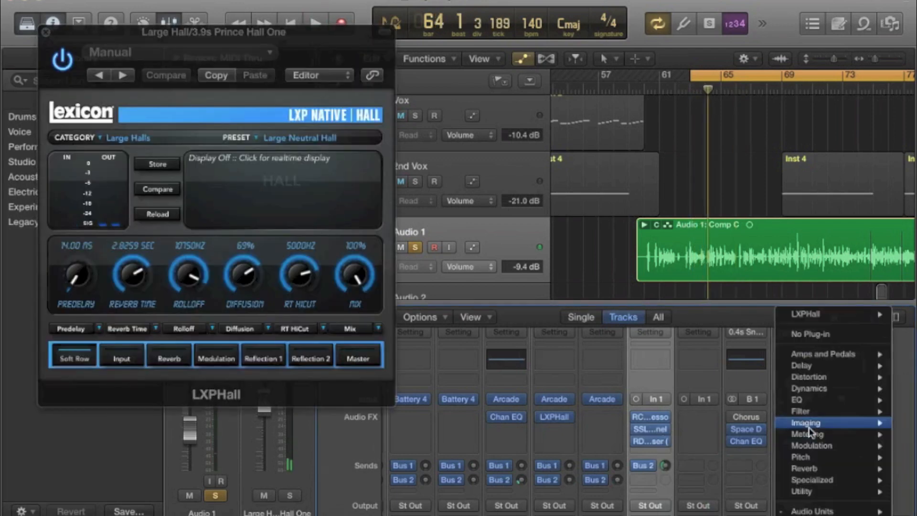
mouse_move(812, 510)
mouse_move(718, 456)
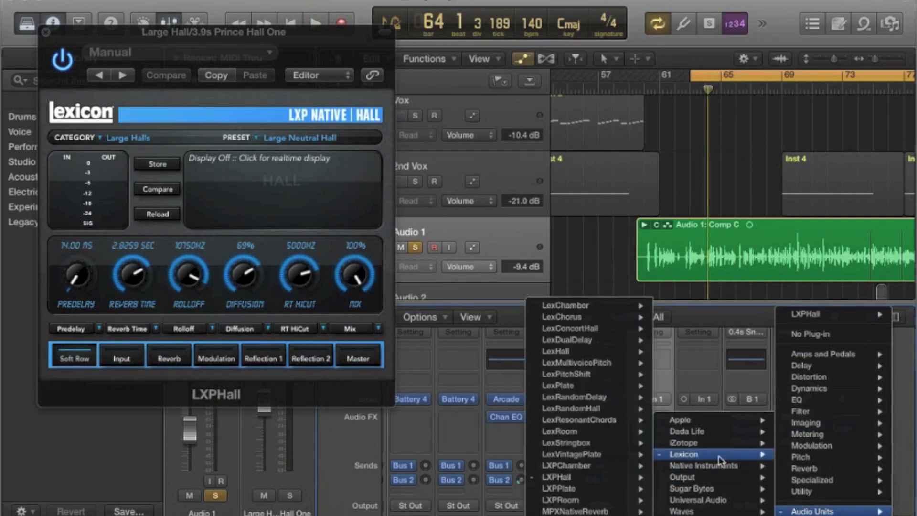
mouse_move(819, 469)
left_click(693, 502)
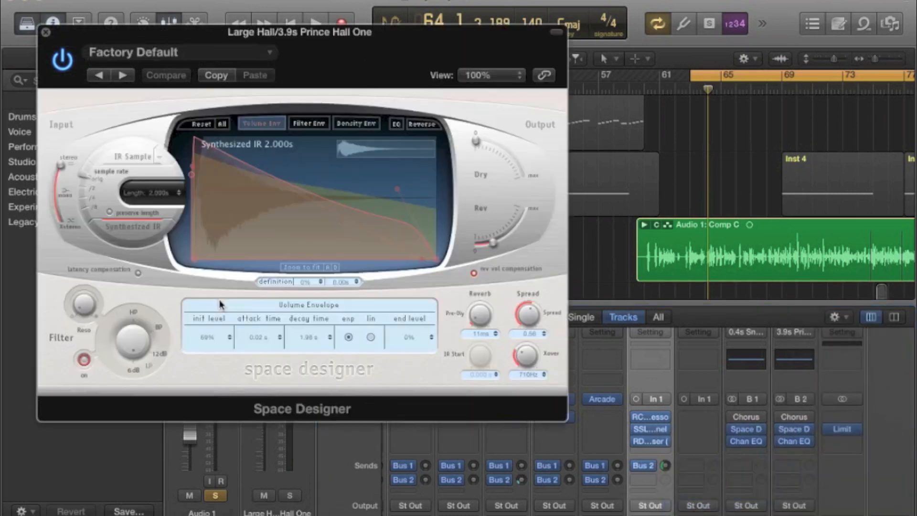
Load the medium-space 1.4s Bright Hall preset in Space Designer and raise the Audio 1 Bus 2 send to -3.6 dB during playback.
key("space")
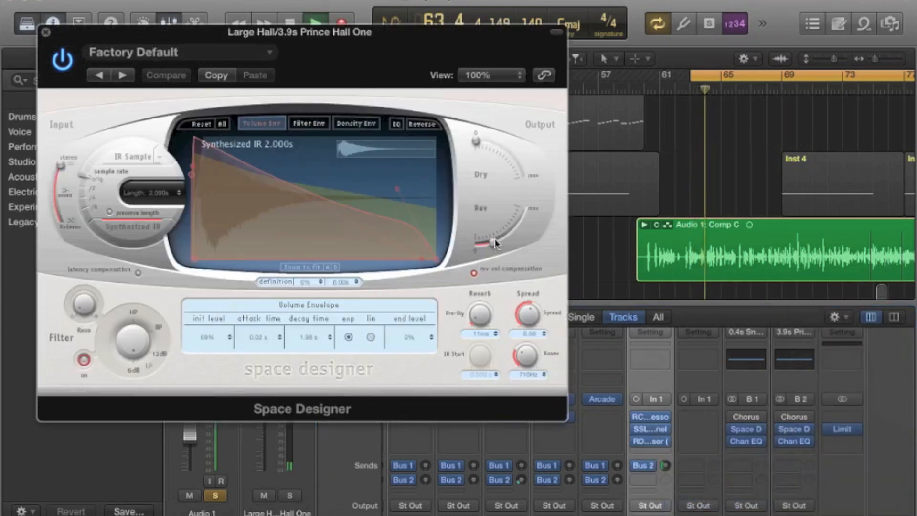
left_click(259, 53)
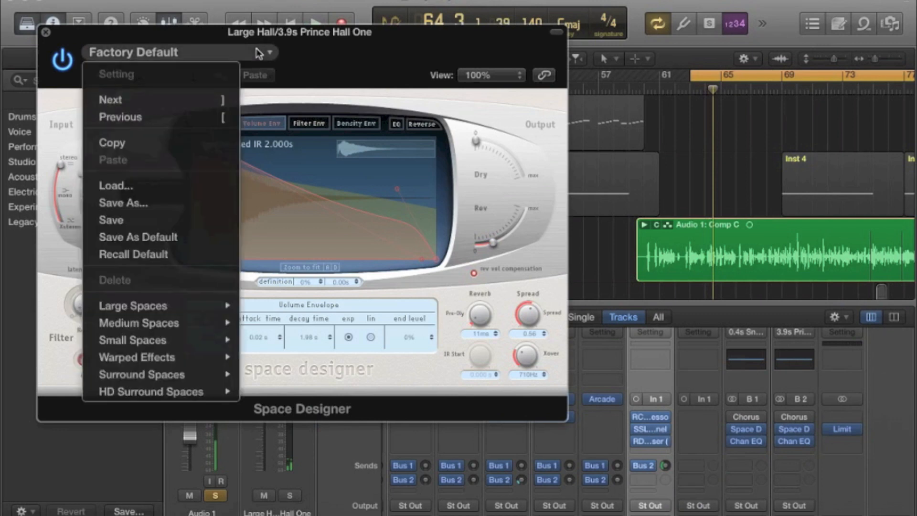
mouse_move(152, 326)
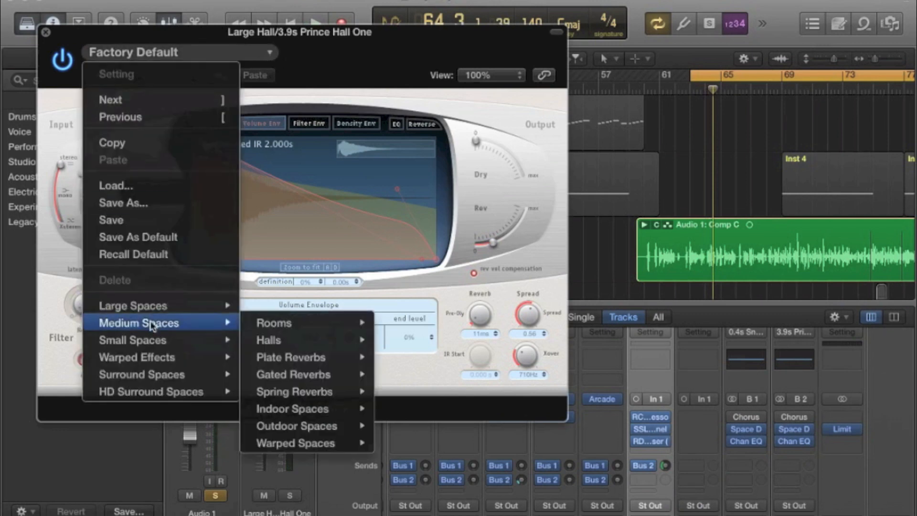
mouse_move(307, 343)
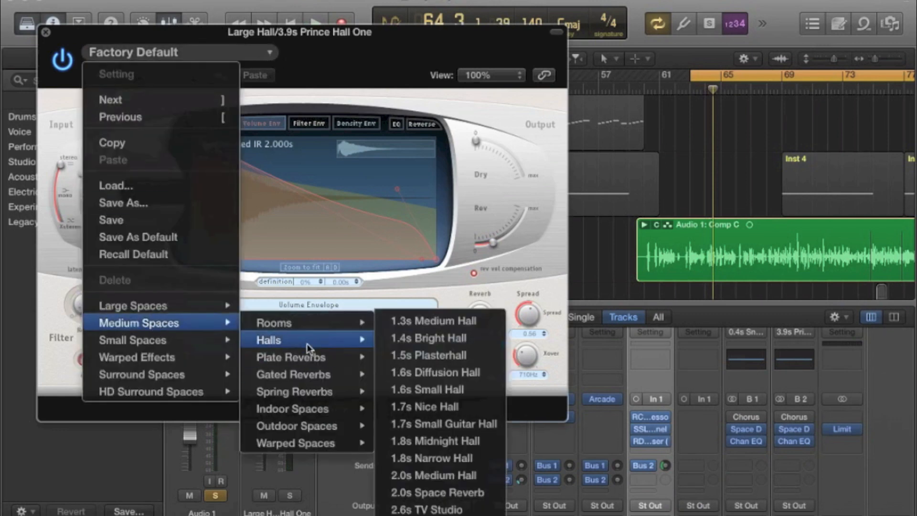
left_click(461, 337)
key("space")
left_click_drag(665, 466, 665, 428)
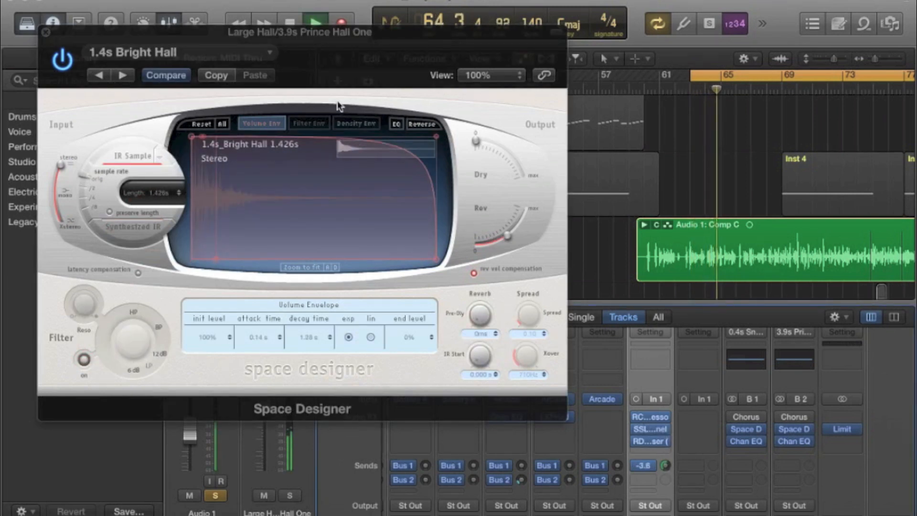
Audition successive medium-hall presets in Space Designer during playback and settle on 1.8s Narrow Hall.
left_click(128, 76)
left_click(128, 76)
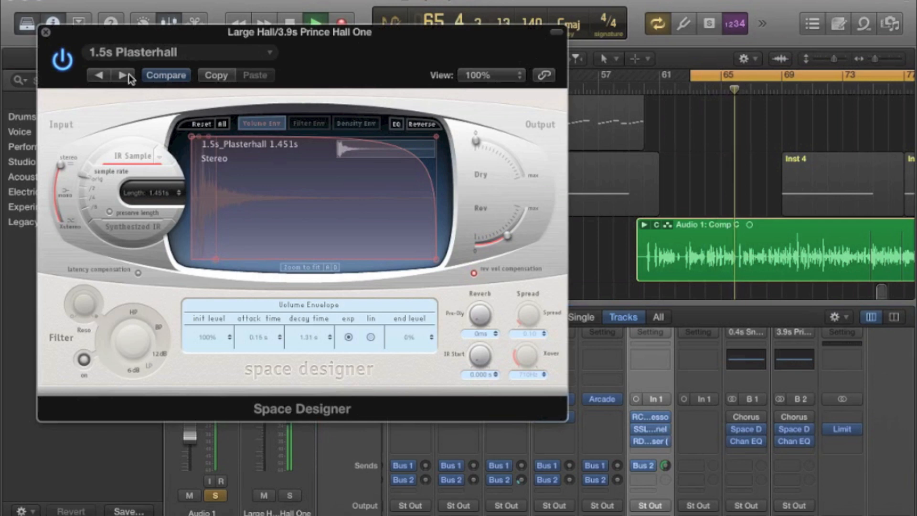
left_click(128, 74)
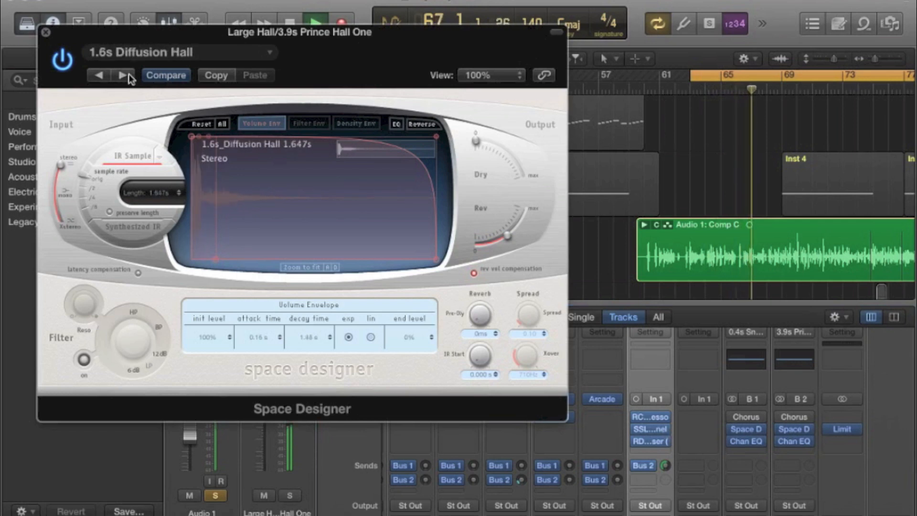
left_click(128, 75)
left_click(128, 75)
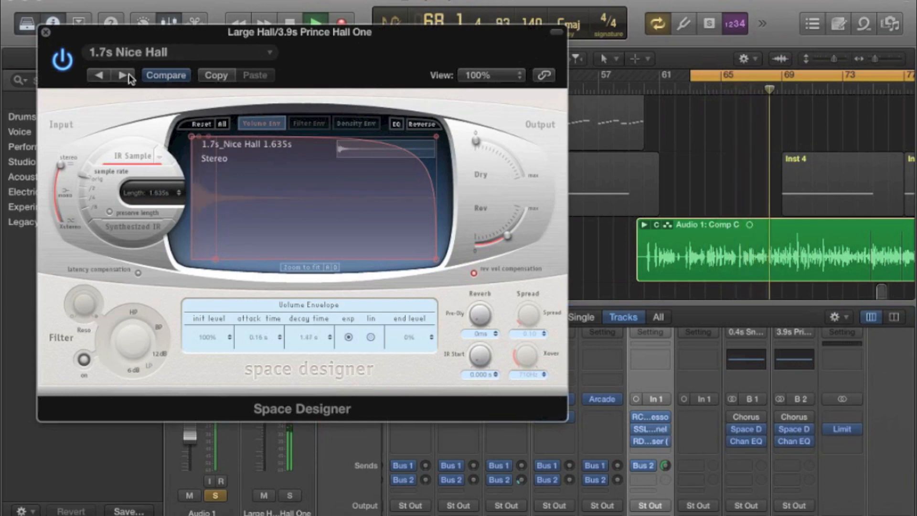
left_click(128, 75)
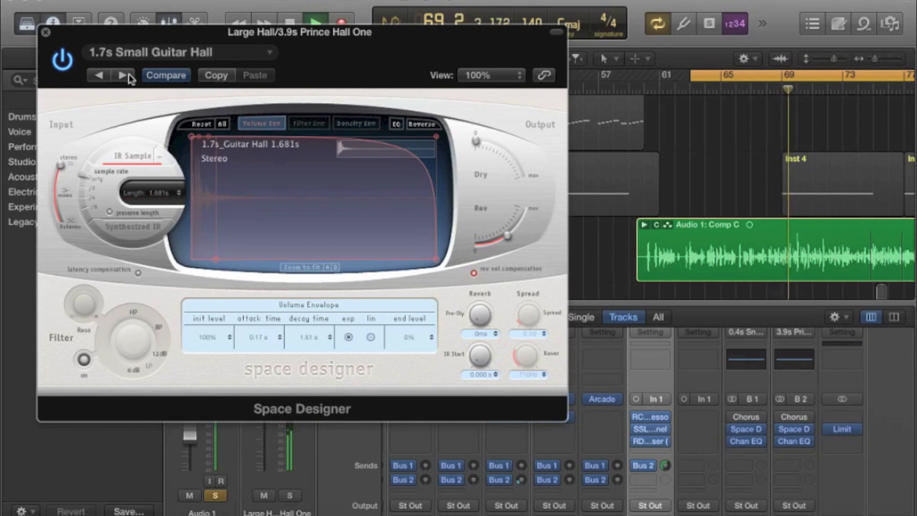
left_click(128, 75)
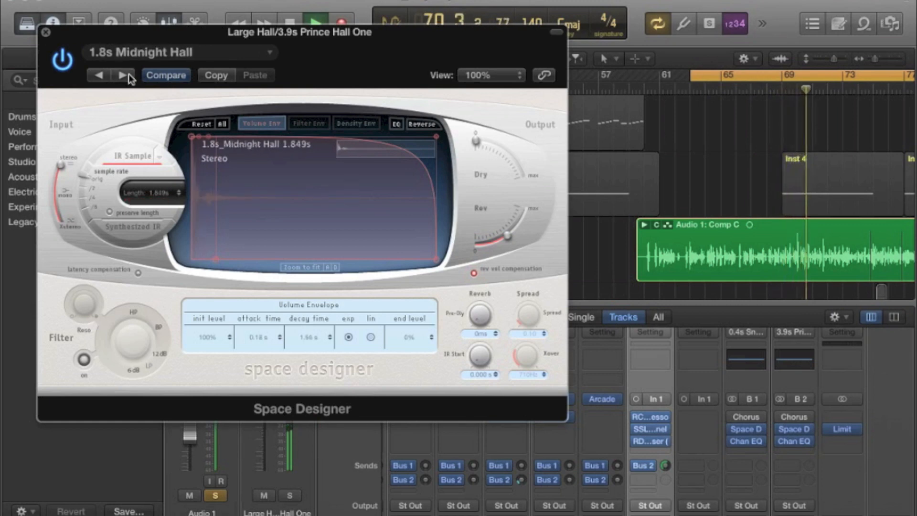
left_click(125, 75)
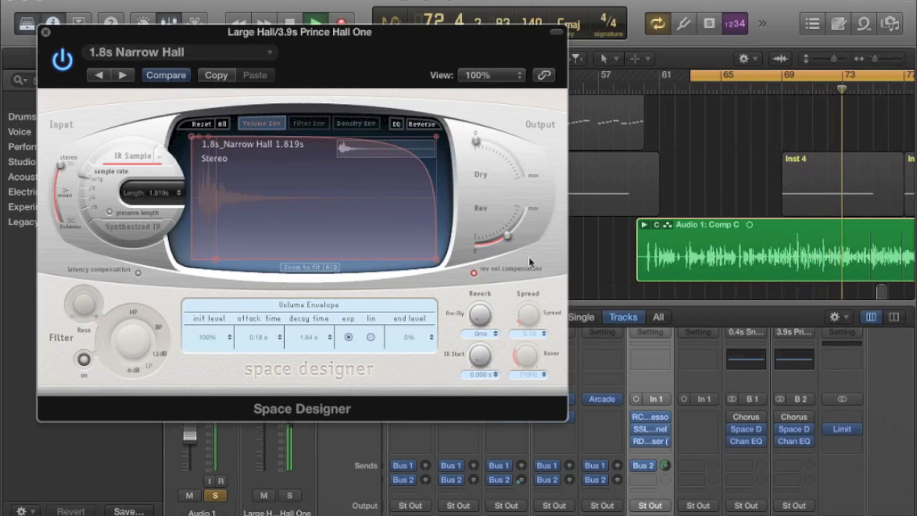
Lower the Audio 1 send to Bus 2 to -24.5 dB and close Space Designer.
left_click_drag(665, 466, 664, 514)
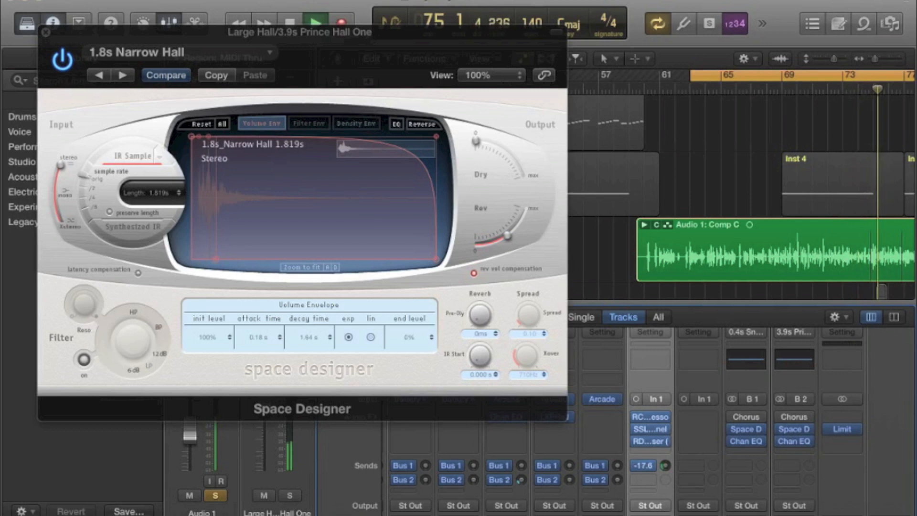
left_click_drag(664, 514, 664, 515)
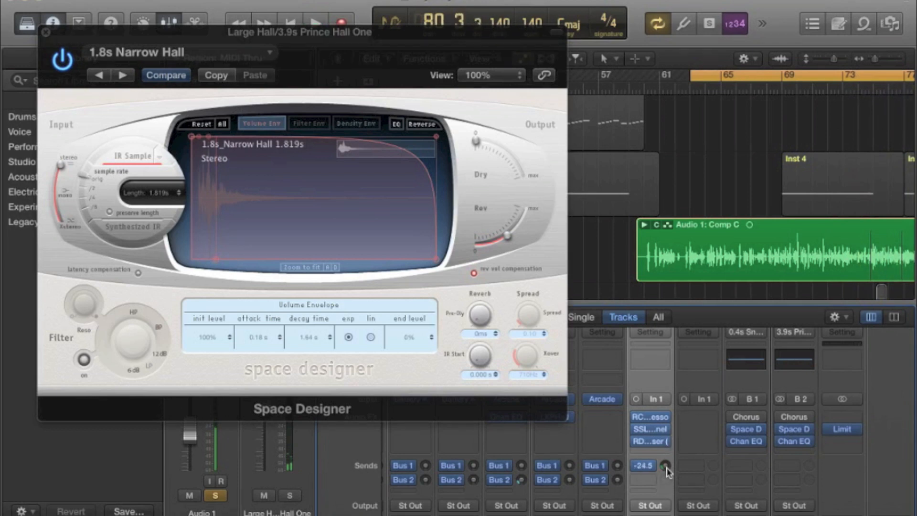
left_click(45, 32)
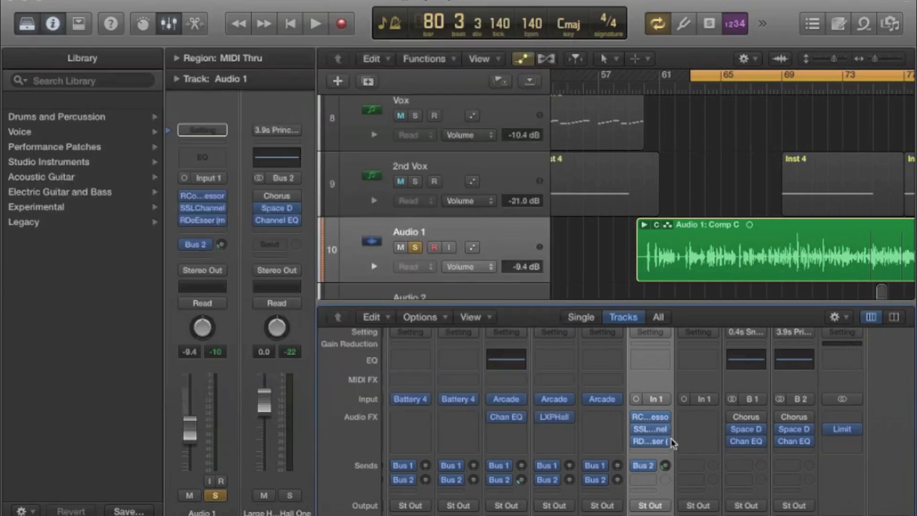
Resume playback, add the two v2 tracks, crash and guitar to the soloed channels, and lower the guitar to -13.4 dB.
scroll(672, 443, "down", 10)
scroll(631, 485, "left", 5)
key("space")
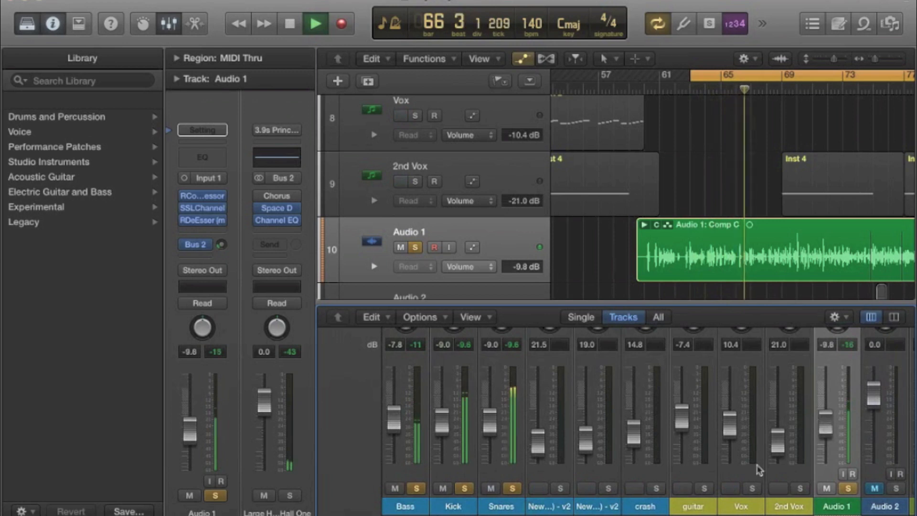
left_click(557, 488)
left_click(608, 488)
left_click(656, 488)
left_click(703, 489)
left_click_drag(682, 416, 685, 445)
left_click(704, 488)
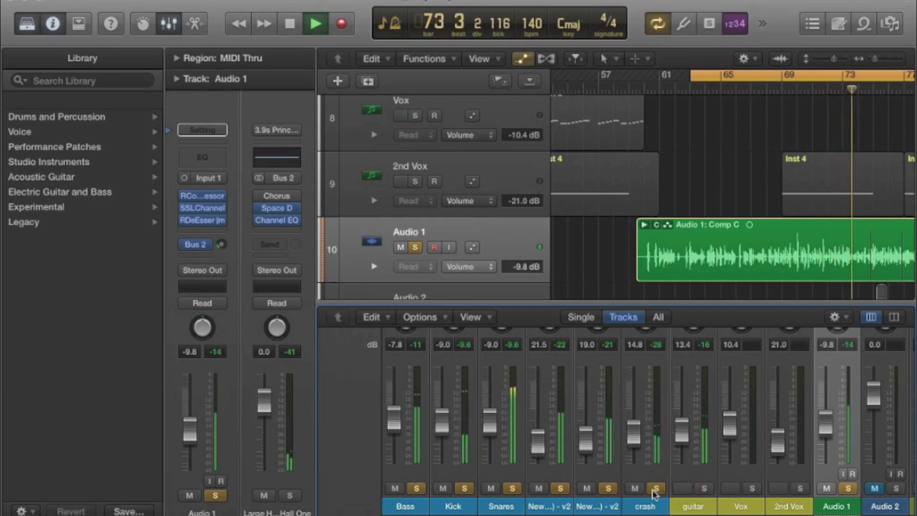
Raise the Audio 1 volume to -8.4 dB and solo the Vox and 2nd Vox channels.
left_click_drag(826, 422, 825, 418)
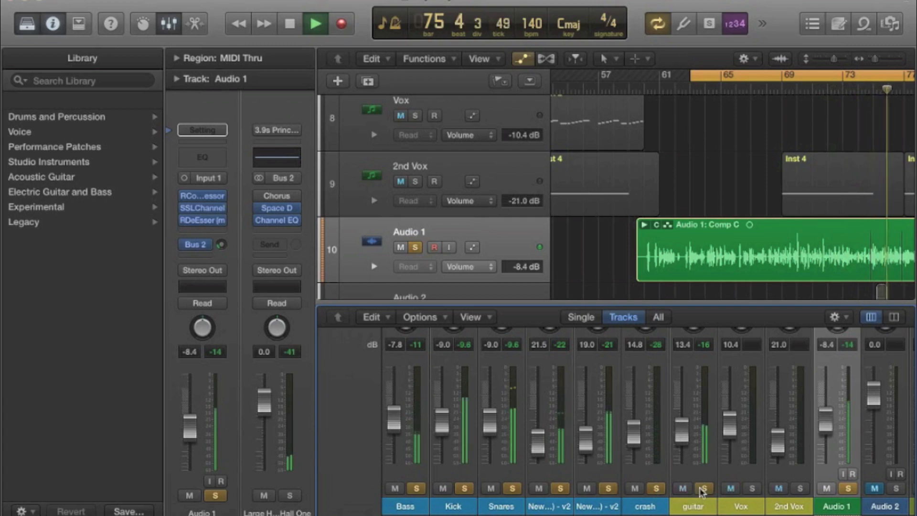
left_click(752, 488)
left_click(799, 488)
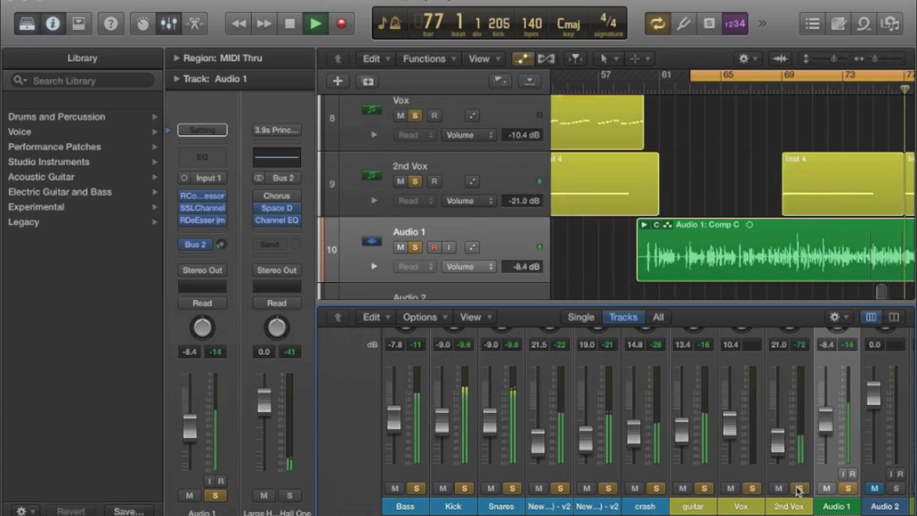
Lower the guitar volume to -13.6 dB and the 2nd Vox volume to -23.5 dB during playback.
scroll(799, 491, "right", 2)
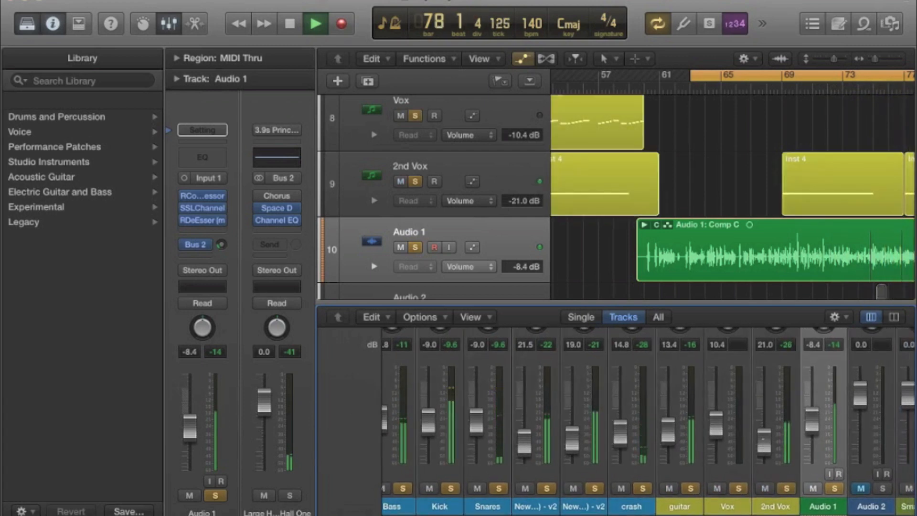
scroll(762, 438, "right", 8)
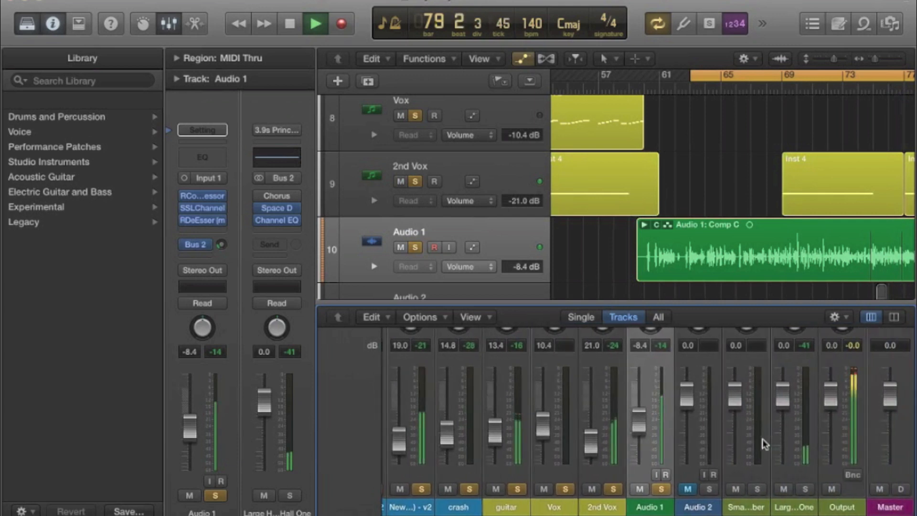
scroll(762, 439, "up", 5)
scroll(762, 438, "down", 6)
scroll(762, 439, "up", 1)
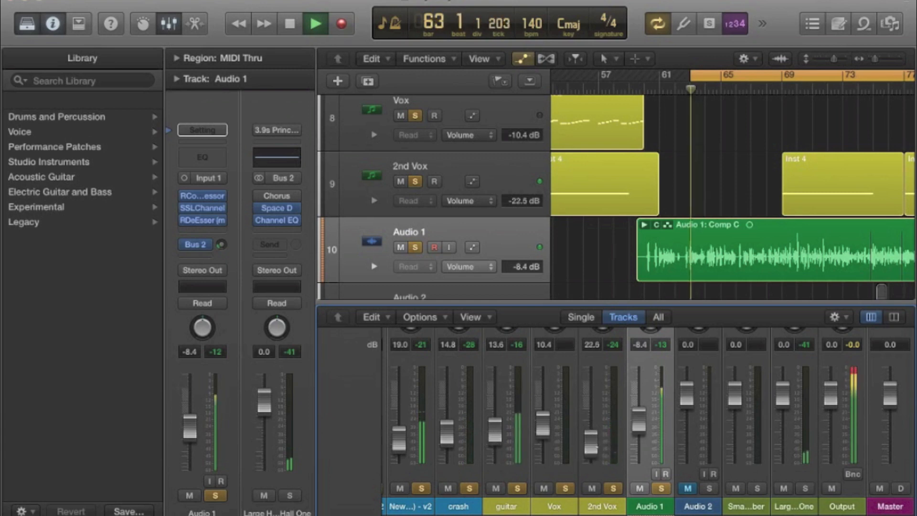
Extend the end of the cycle range to bar 85 and audition the full mix before stopping playback.
scroll(745, 207, "right", 5)
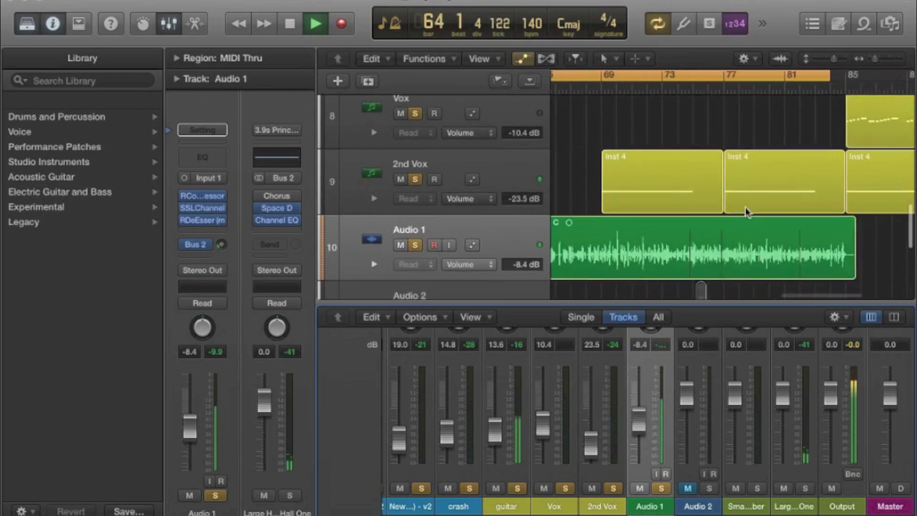
left_click_drag(831, 79, 846, 79)
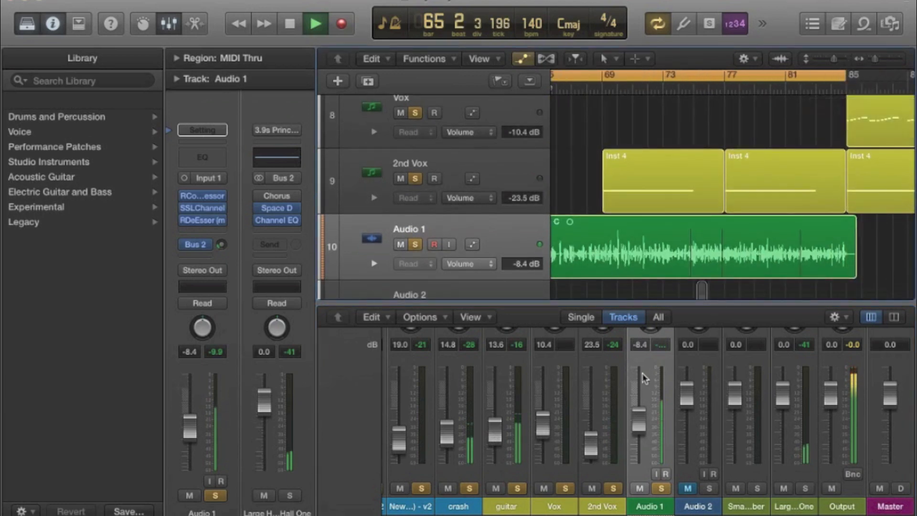
scroll(643, 377, "left", 3)
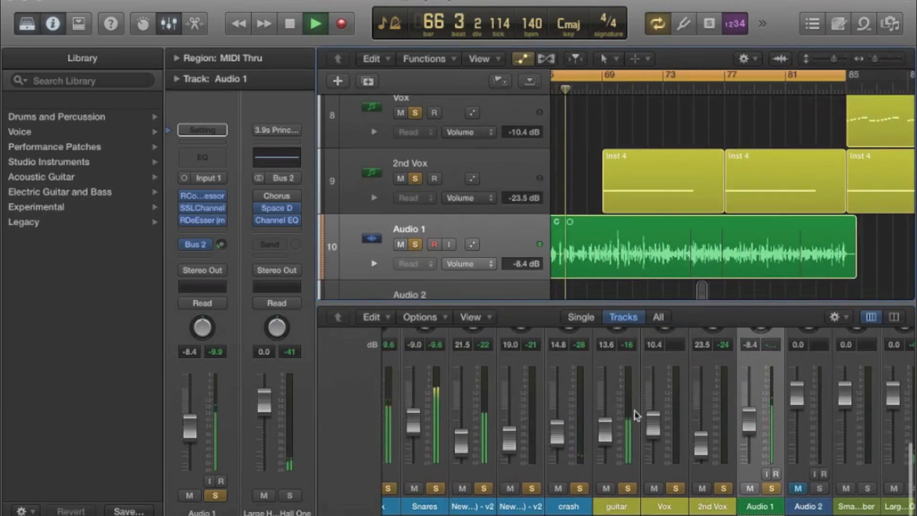
scroll(637, 415, "left", 3)
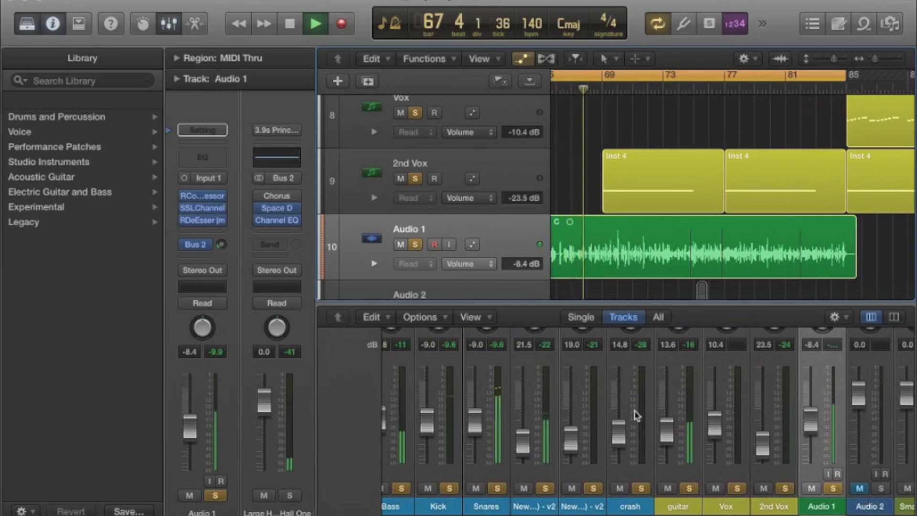
scroll(637, 415, "left", 1)
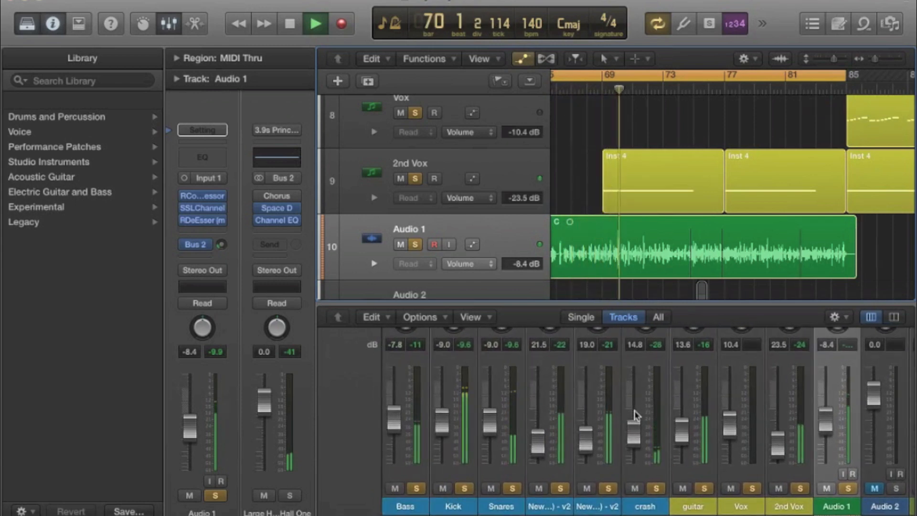
key("space")
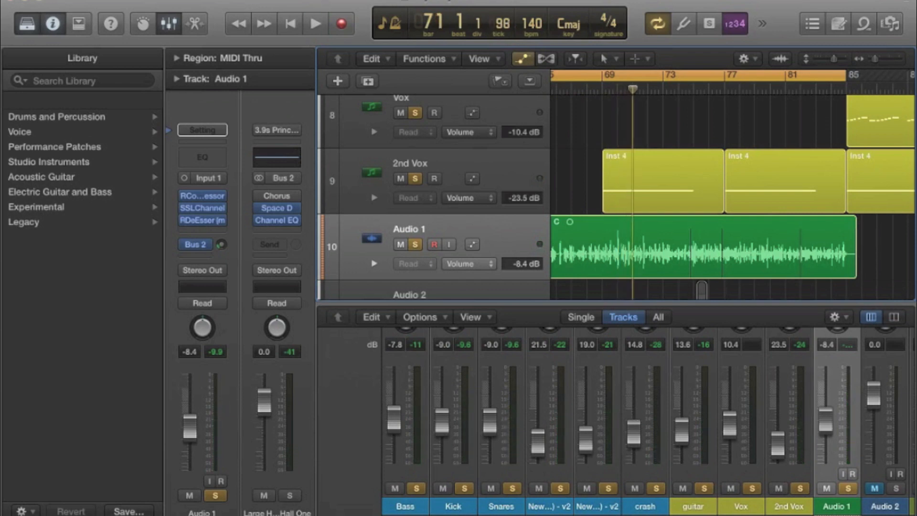
scroll(788, 401, "up", 10)
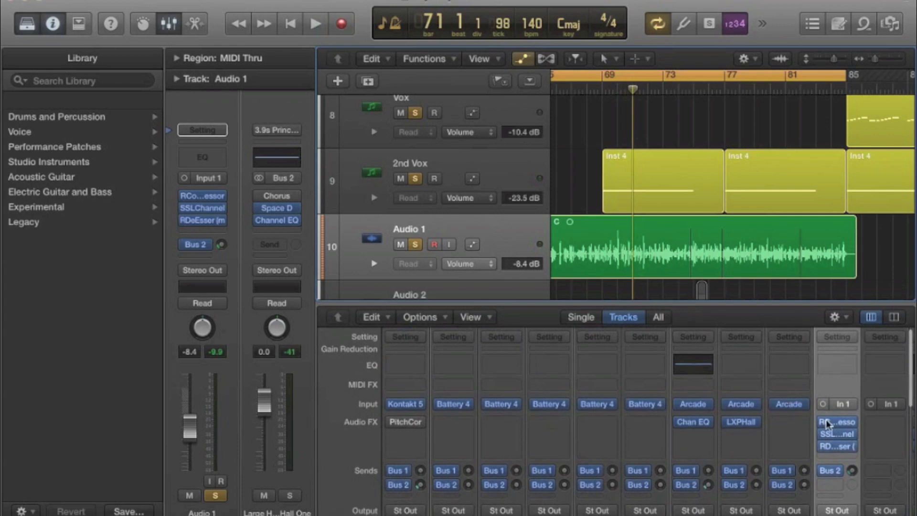